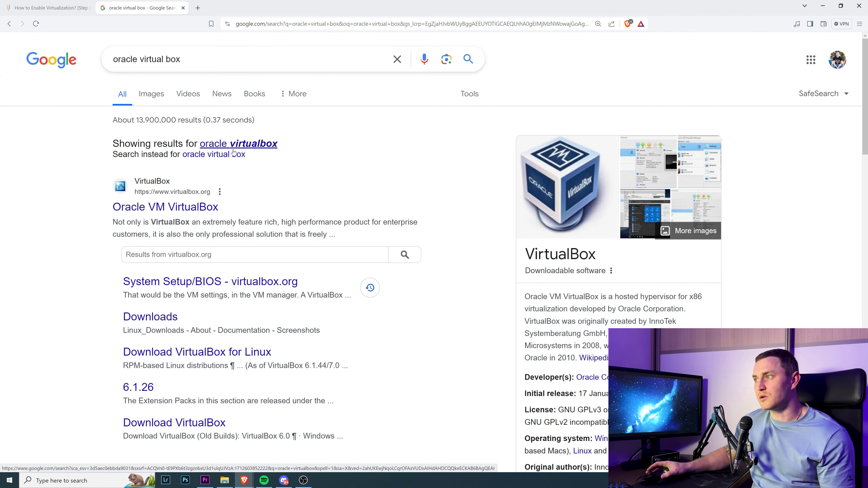
Go to virtualbox.org's Downloads page and start the Windows hosts download, cancelling the save.
{"action": "left_click", "coordinate": [150, 214]}
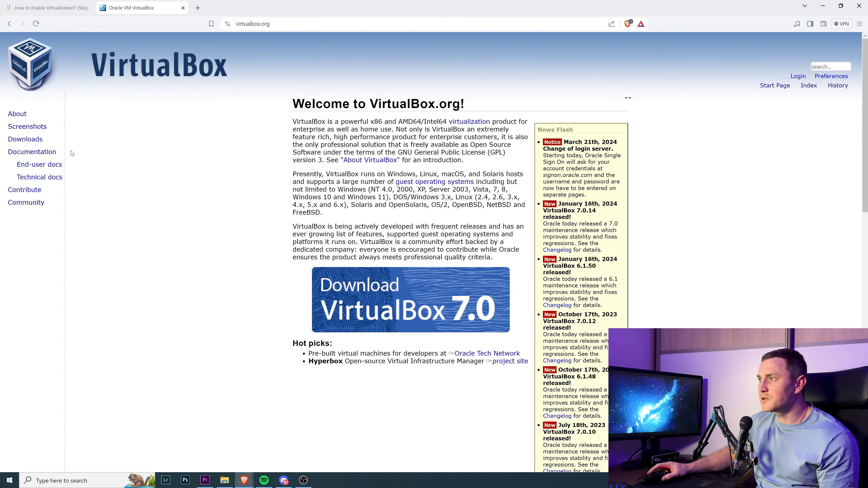
{"action": "left_click", "coordinate": [40, 141]}
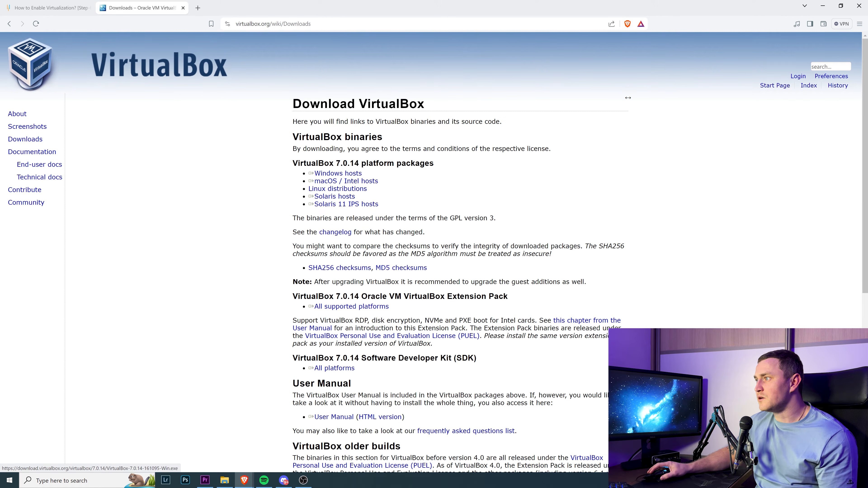
{"action": "left_click", "coordinate": [347, 175]}
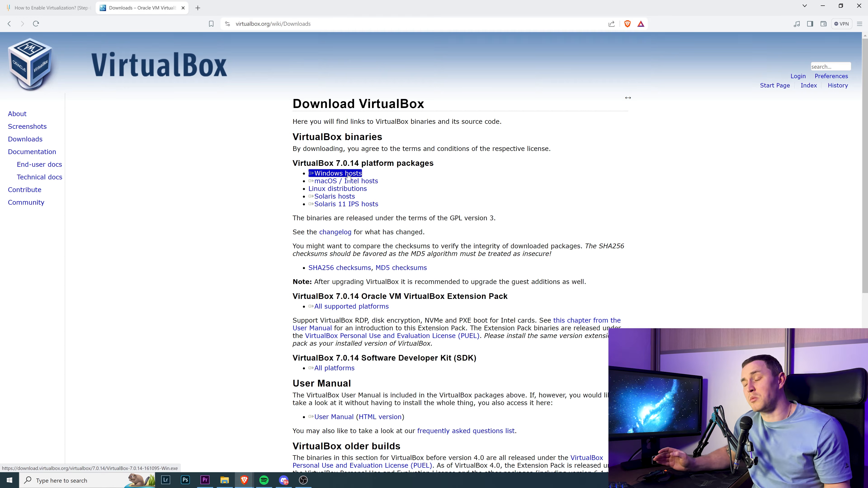
{"action": "left_click", "coordinate": [373, 181]}
{"action": "left_click", "coordinate": [348, 176]}
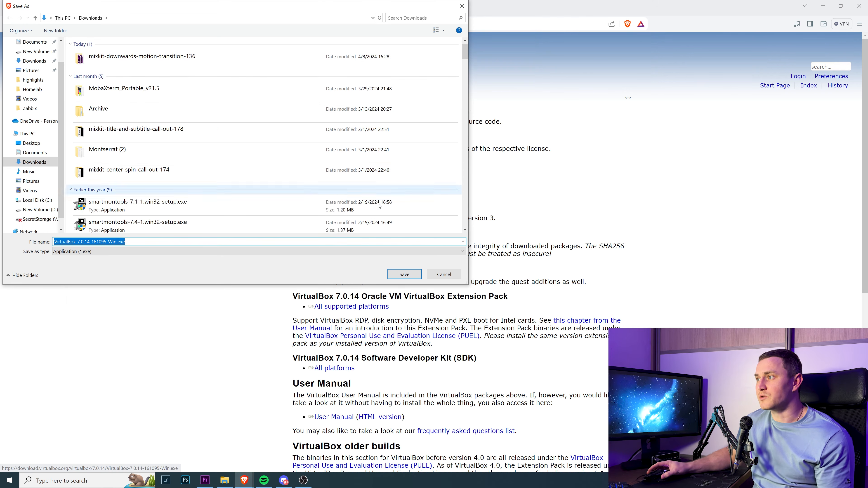
{"action": "left_click", "coordinate": [452, 276]}
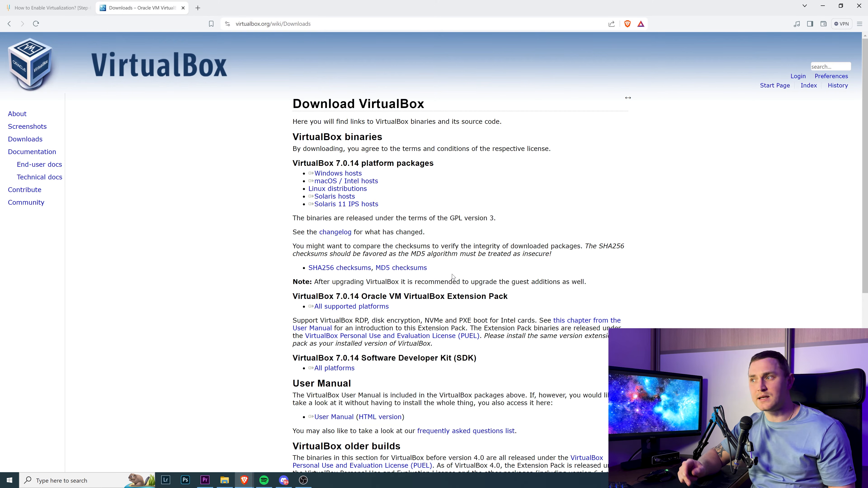
{"action": "left_click", "coordinate": [10, 481]}
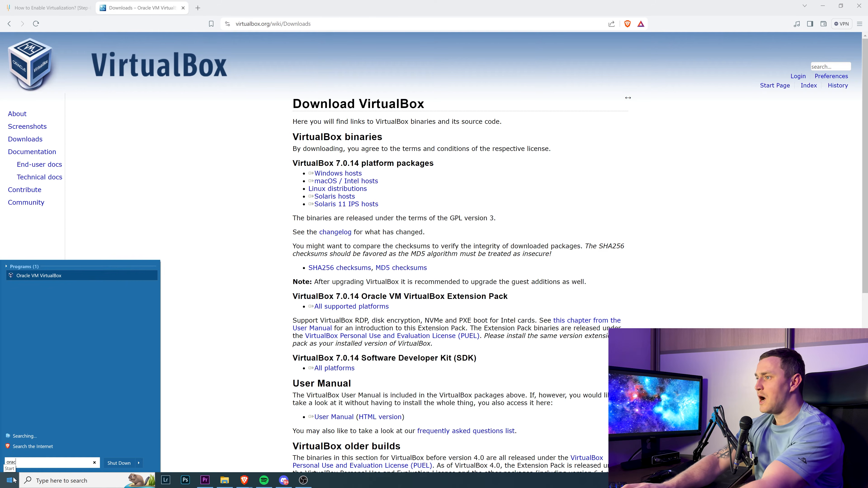
Launch VirtualBox Manager, dismiss the new-version notice, move it aside, and show the virtualization article.
{"action": "left_click", "coordinate": [10, 481]}
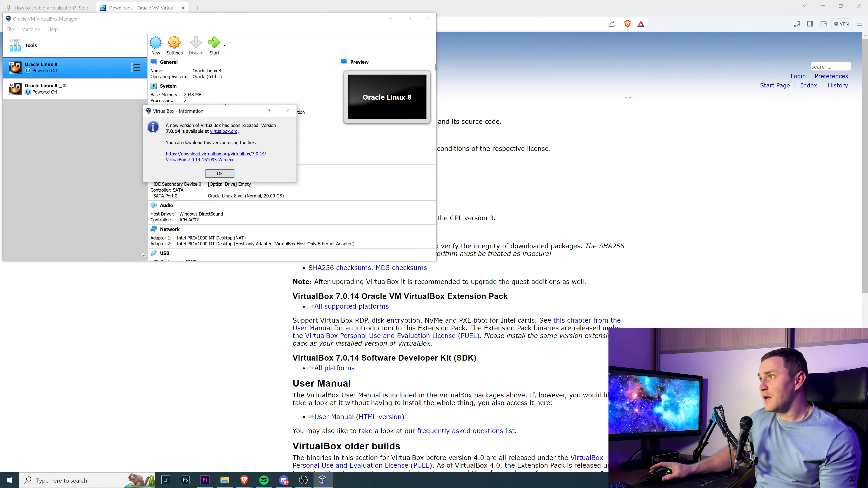
{"action": "left_click", "coordinate": [295, 111]}
{"action": "left_click_drag", "start_coordinate": [176, 20], "coordinate": [414, 122]}
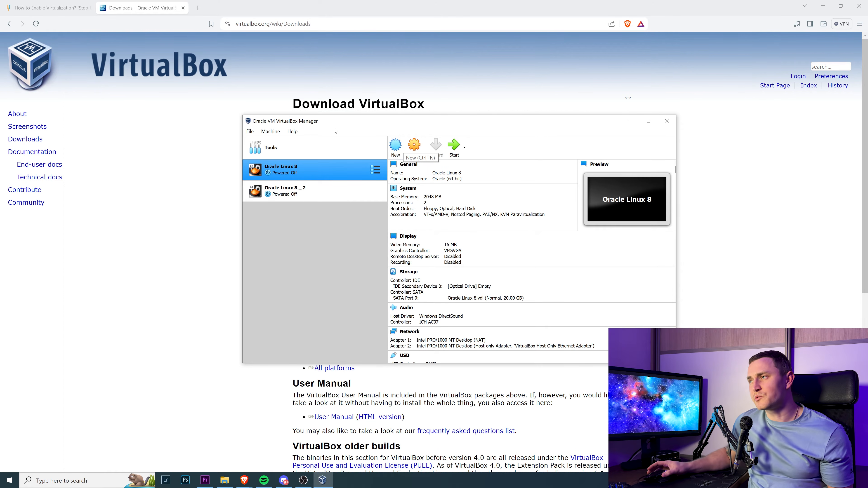
{"action": "left_click", "coordinate": [52, 3]}
{"action": "left_click", "coordinate": [52, 3]}
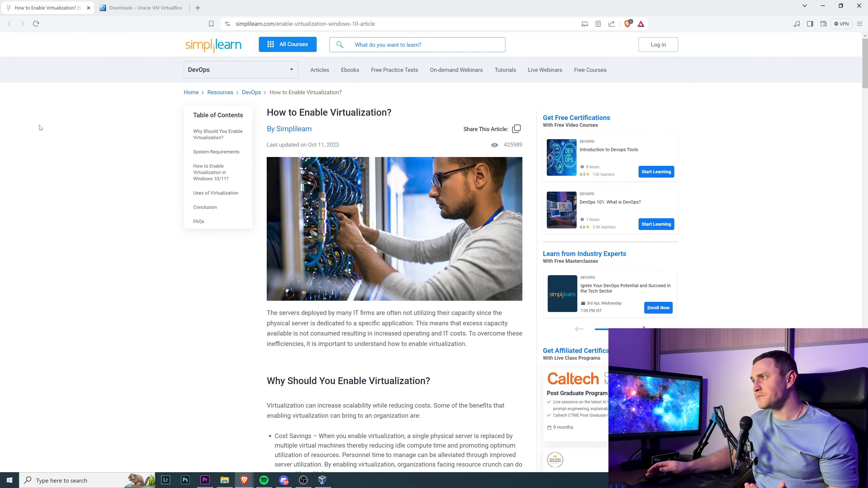
{"action": "scroll", "coordinate": [223, 271], "scroll_direction": "down", "scroll_amount": 3}
{"action": "scroll", "coordinate": [215, 268], "scroll_direction": "up", "scroll_amount": 3}
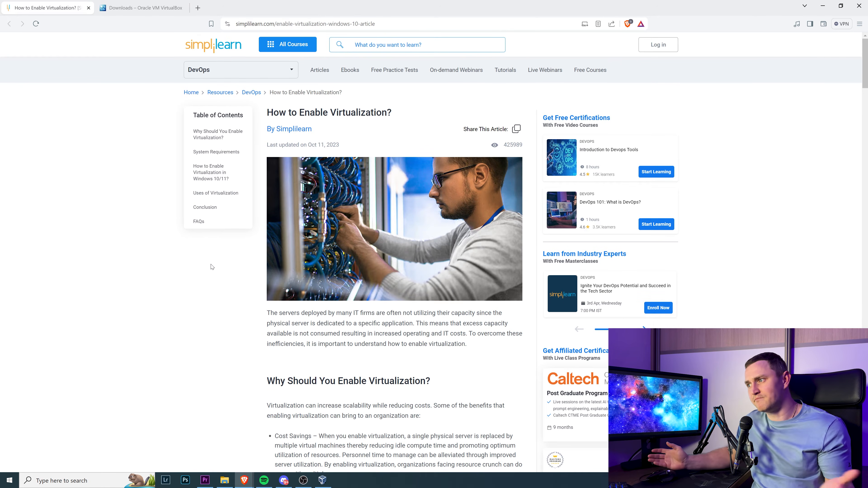
{"action": "scroll", "coordinate": [215, 273], "scroll_direction": "down", "scroll_amount": 1}
{"action": "scroll", "coordinate": [215, 273], "scroll_direction": "down", "scroll_amount": 7}
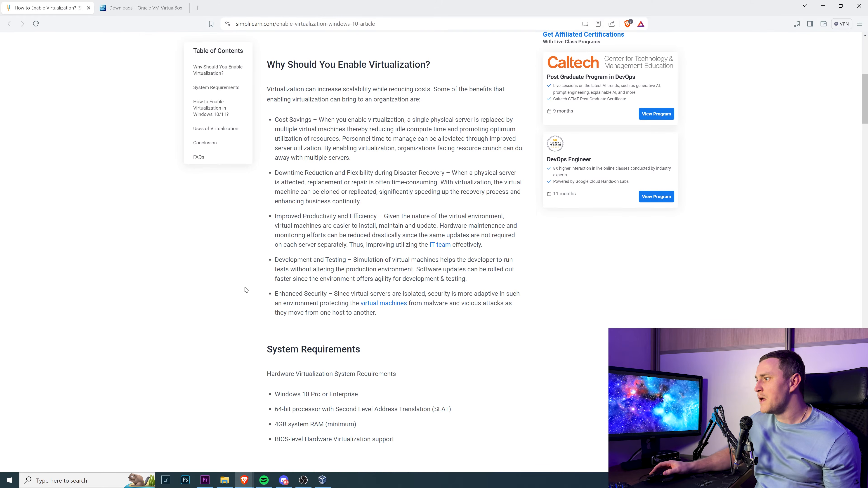
{"action": "scroll", "coordinate": [253, 296], "scroll_direction": "up", "scroll_amount": 5}
{"action": "scroll", "coordinate": [255, 298], "scroll_direction": "down", "scroll_amount": 12}
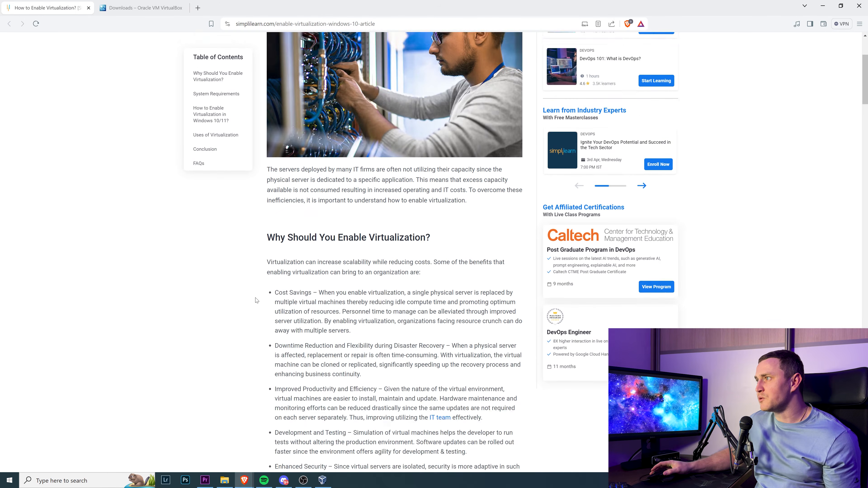
{"action": "scroll", "coordinate": [256, 301], "scroll_direction": "down", "scroll_amount": 2}
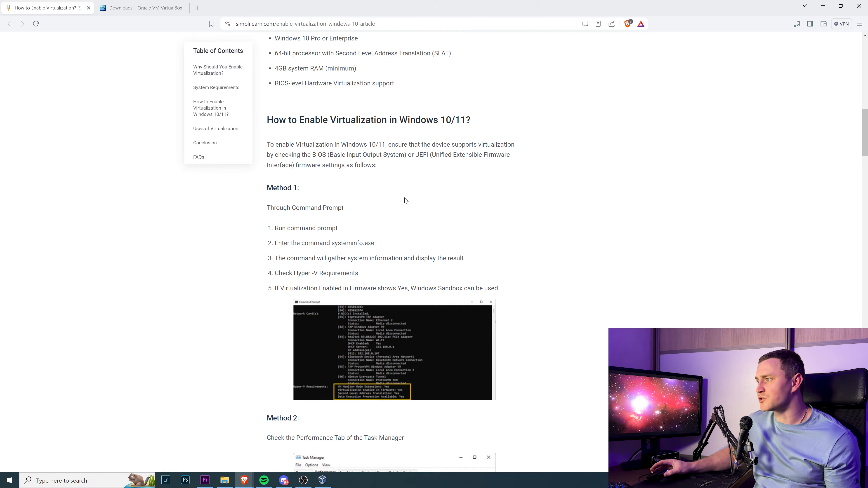
{"action": "scroll", "coordinate": [405, 201], "scroll_direction": "down", "scroll_amount": 2}
{"action": "scroll", "coordinate": [405, 203], "scroll_direction": "up", "scroll_amount": 1}
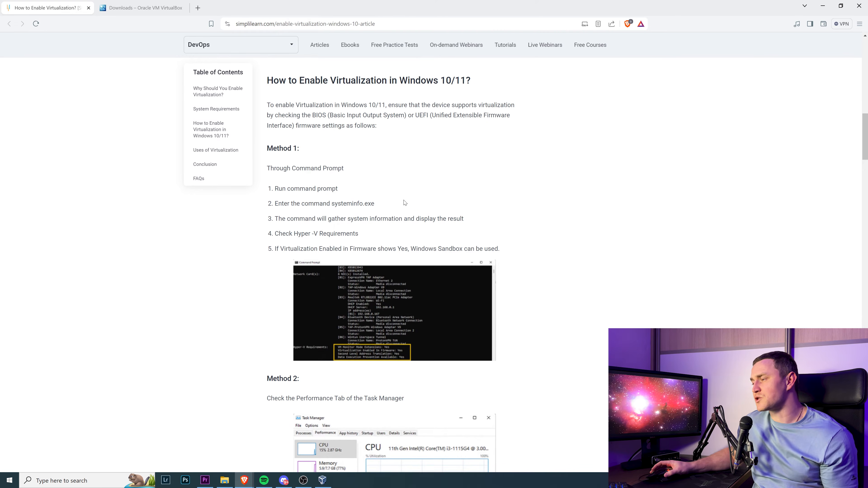
{"action": "scroll", "coordinate": [405, 202], "scroll_direction": "down", "scroll_amount": 2}
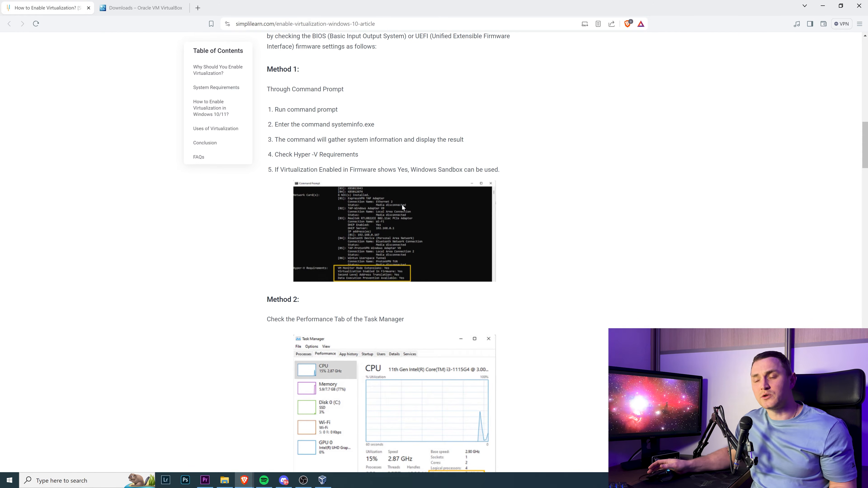
{"action": "scroll", "coordinate": [423, 229], "scroll_direction": "down", "scroll_amount": 8}
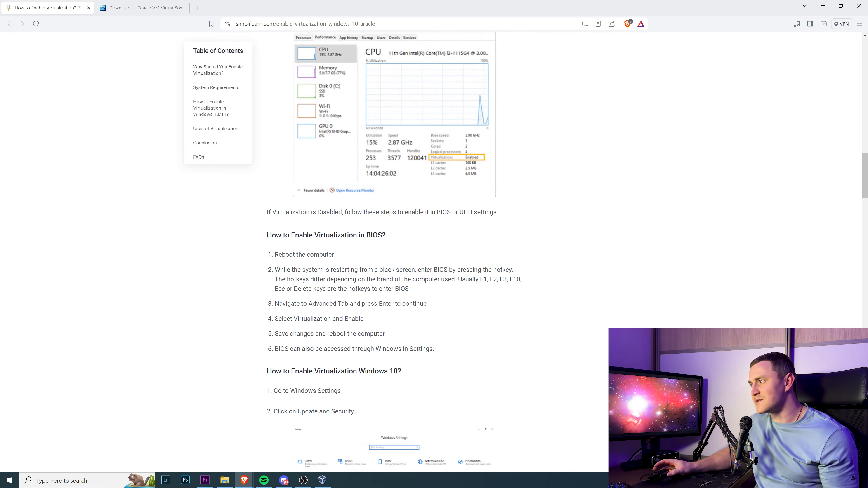
Highlight the article's step about selecting Virtualization.
{"action": "left_click_drag", "start_coordinate": [278, 319], "coordinate": [343, 319]}
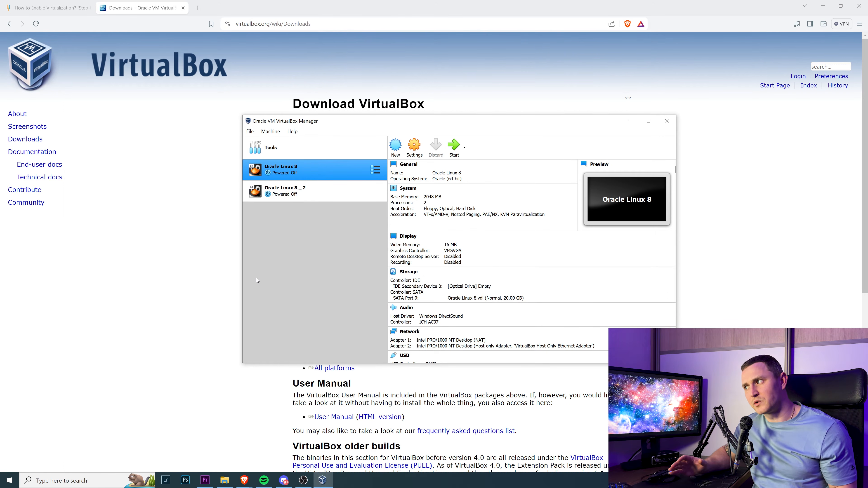
Search Google for 'ubuntu download' in a new tab and open ubuntu.com's Get Ubuntu page.
{"action": "left_click", "coordinate": [198, 8]}
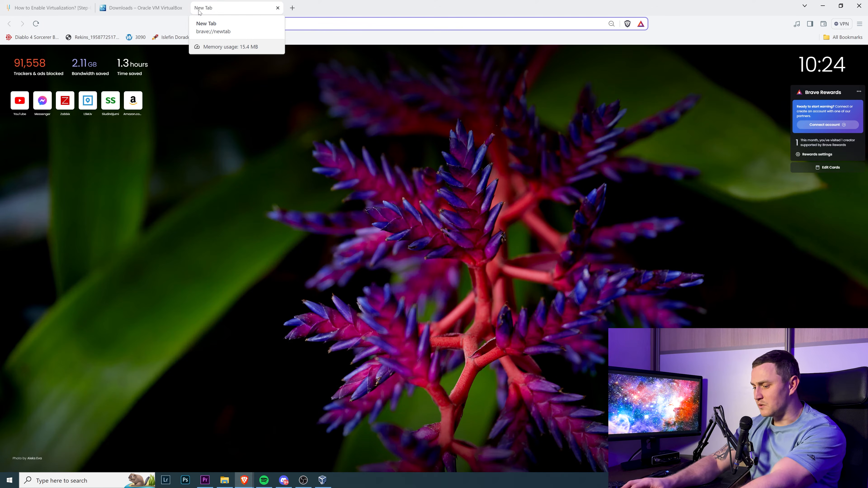
{"action": "type", "text": "ubuntu download"}
{"action": "key", "text": "Return"}
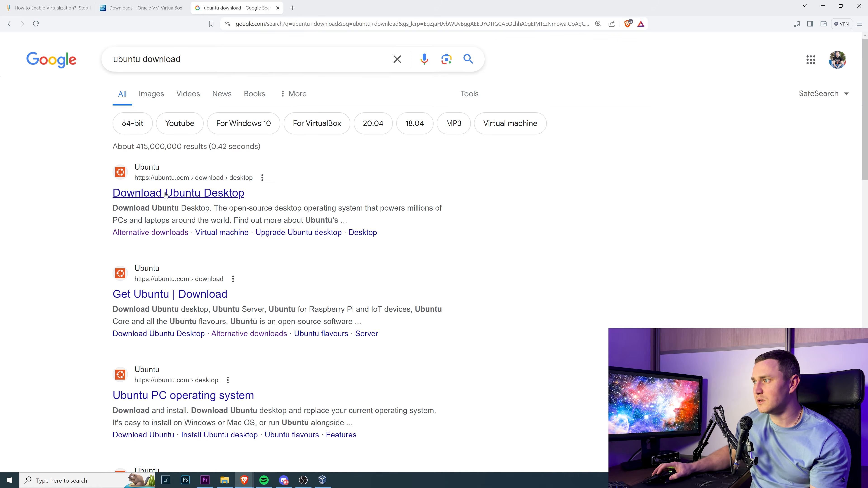
{"action": "left_click", "coordinate": [176, 293]}
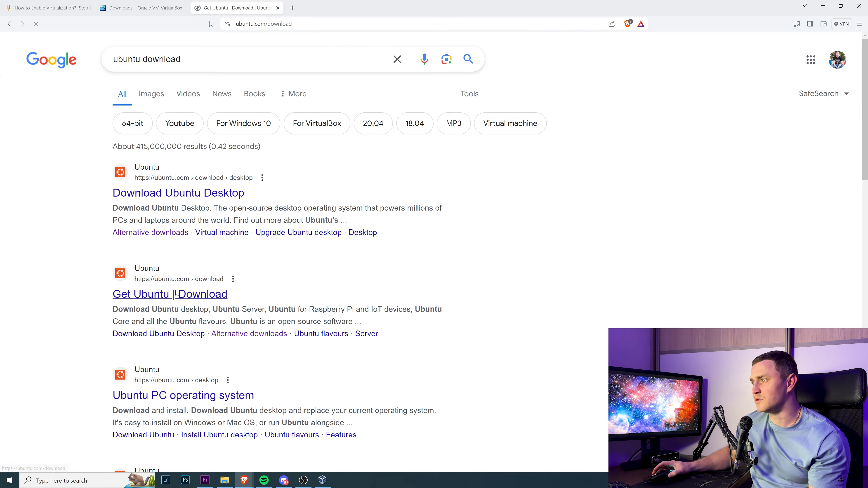
{"action": "scroll", "coordinate": [214, 276], "scroll_direction": "down", "scroll_amount": 4}
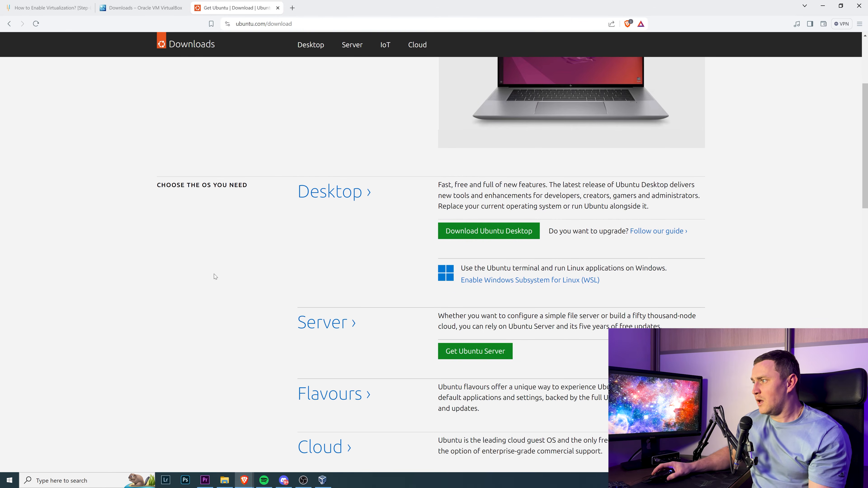
{"action": "scroll", "coordinate": [212, 274], "scroll_direction": "up", "scroll_amount": 1}
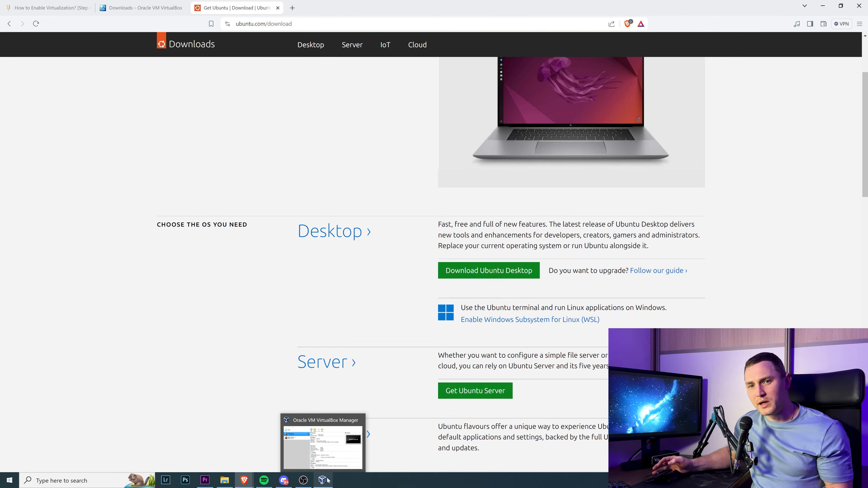
{"action": "left_click", "coordinate": [339, 445]}
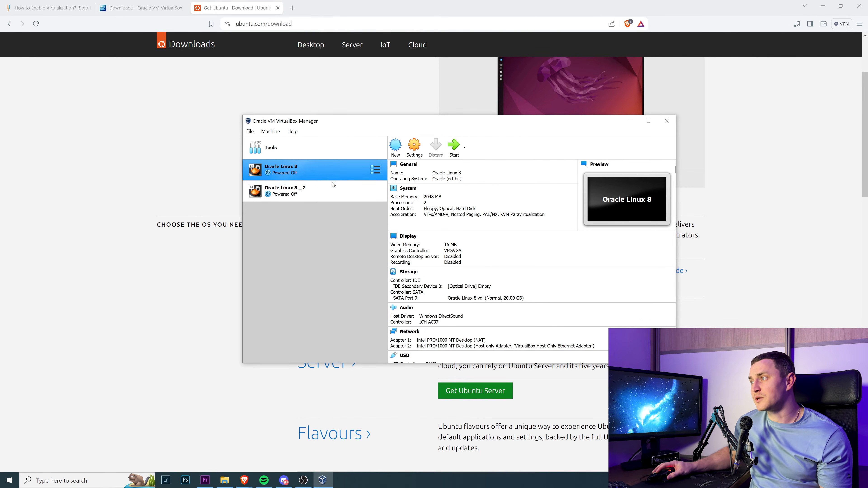
Name the new virtual machine Ubuntu and give it 2048 MB of memory.
{"action": "left_click", "coordinate": [397, 147]}
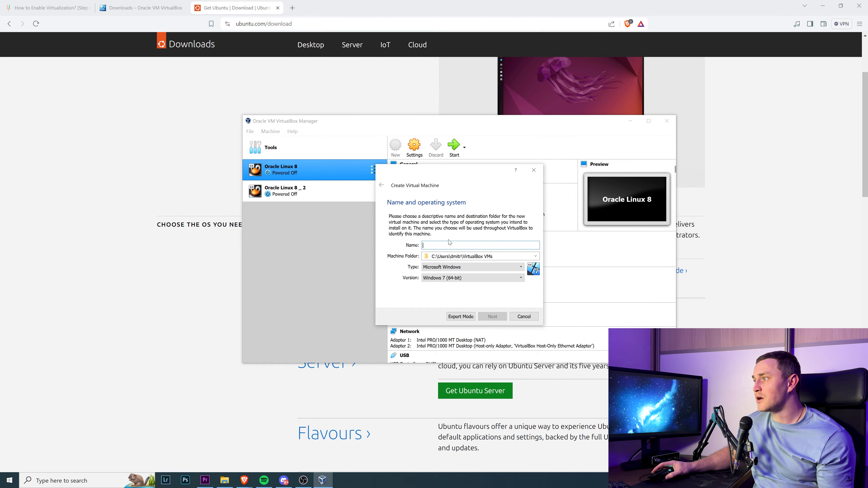
{"action": "type", "text": "Ubuntu"}
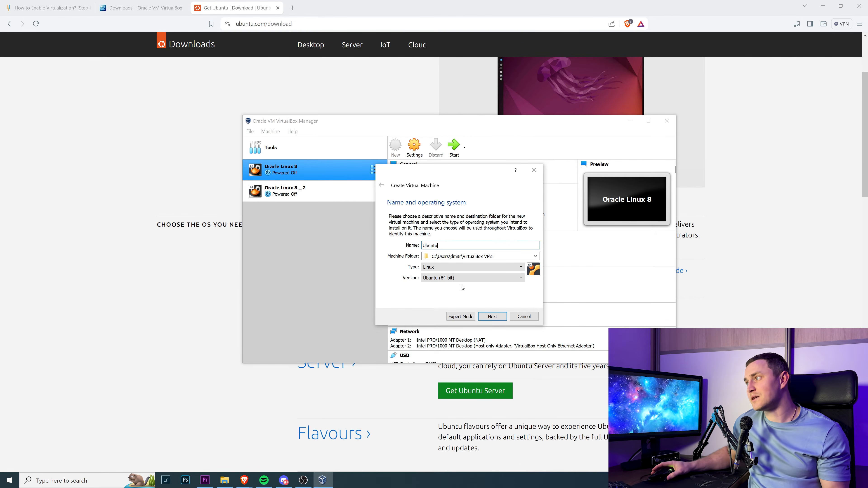
{"action": "left_click", "coordinate": [486, 316]}
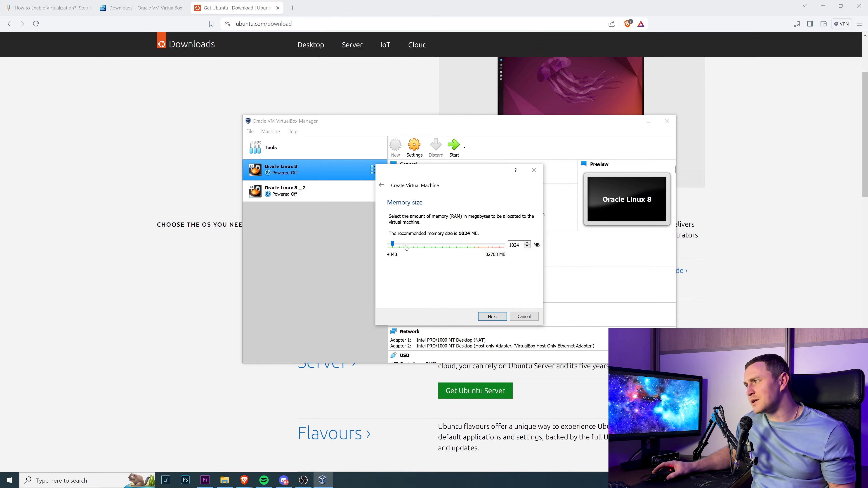
{"action": "left_click_drag", "start_coordinate": [394, 244], "coordinate": [402, 246]}
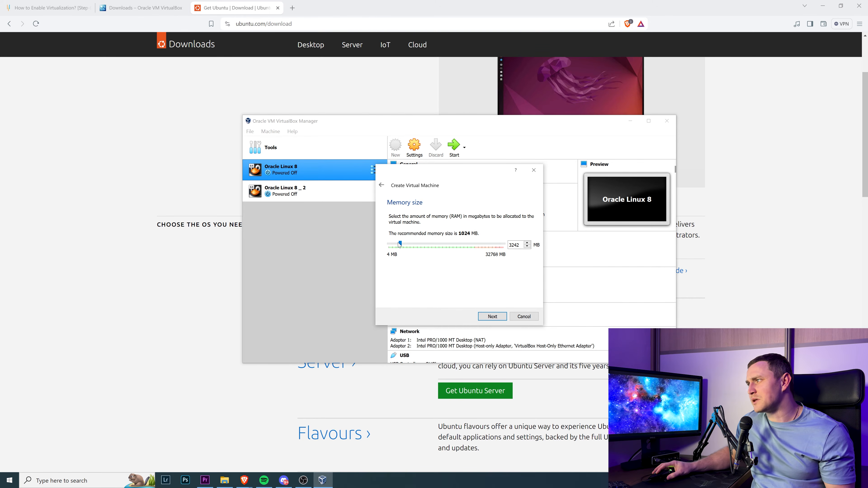
{"action": "left_click_drag", "start_coordinate": [400, 243], "coordinate": [397, 243]}
{"action": "left_click", "coordinate": [495, 316]}
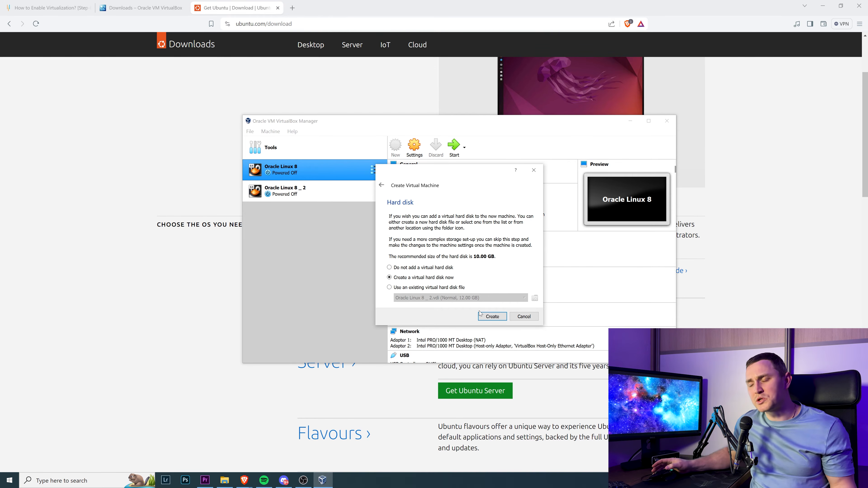
Give the Ubuntu VM a new fixed-size VDI disk, Ubuntu.vdi, of 10 GB.
{"action": "left_click", "coordinate": [486, 316]}
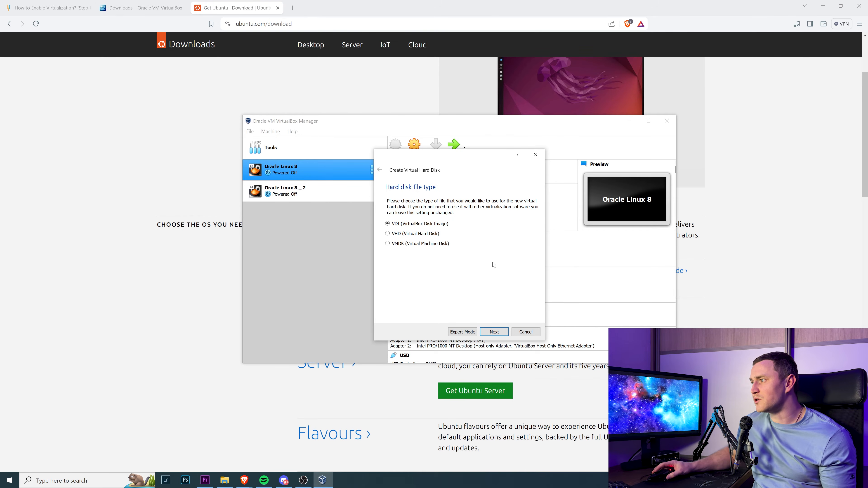
{"action": "left_click", "coordinate": [494, 332]}
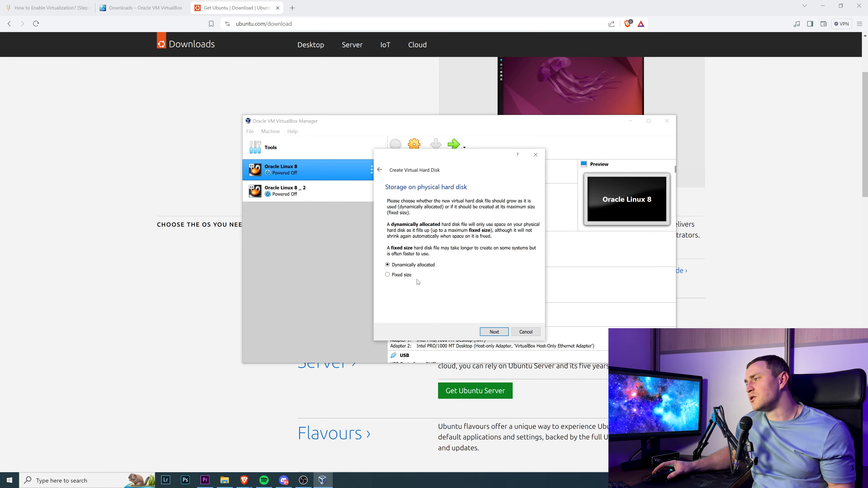
{"action": "left_click", "coordinate": [405, 277]}
{"action": "left_click", "coordinate": [494, 332]}
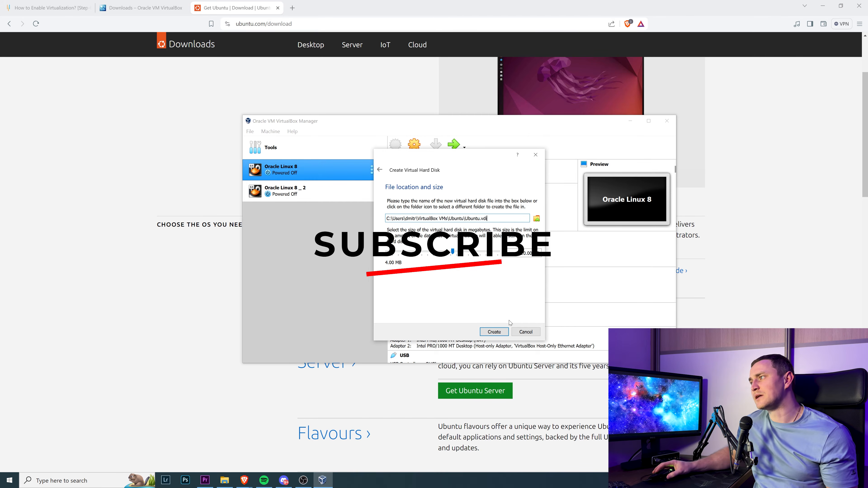
{"action": "left_click", "coordinate": [494, 332]}
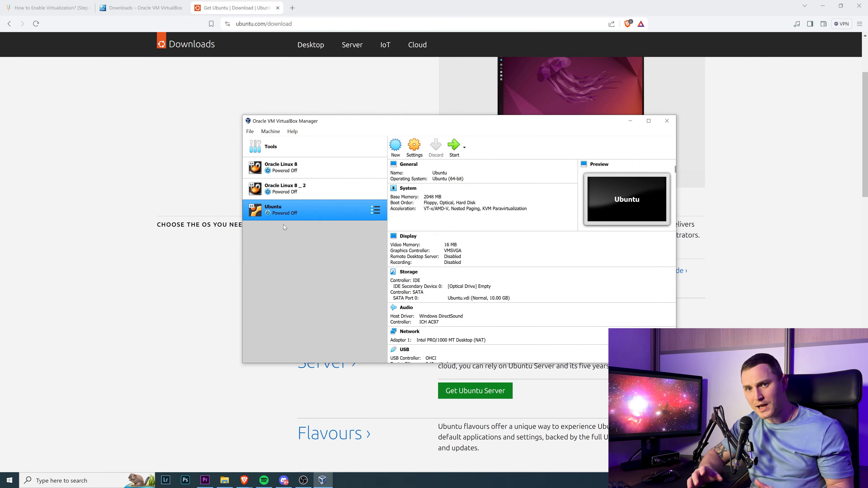
{"action": "right_click", "coordinate": [289, 213]}
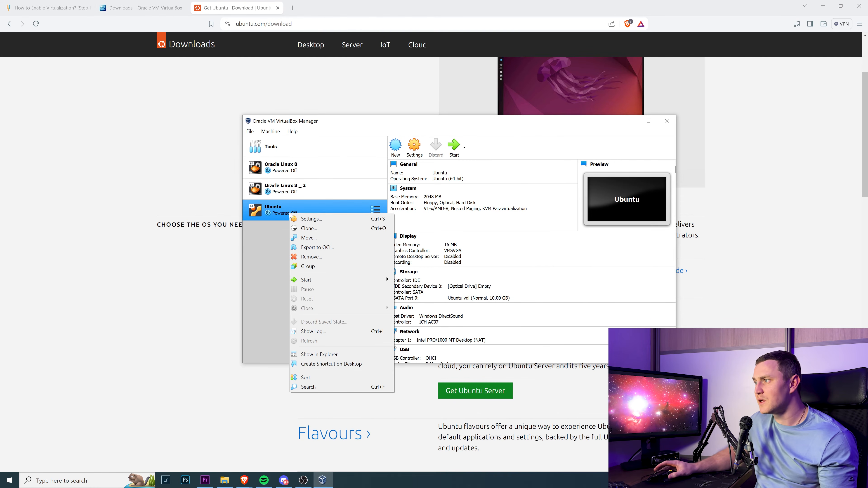
{"action": "left_click", "coordinate": [309, 219]}
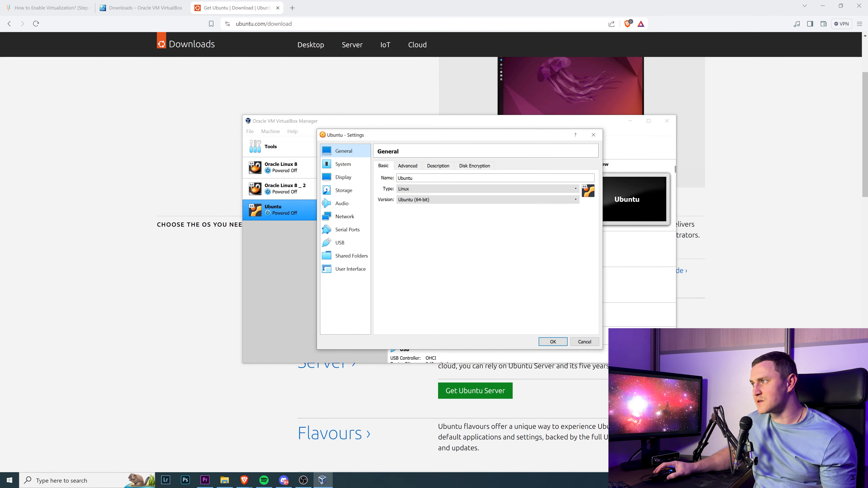
{"action": "key", "text": "Escape"}
{"action": "right_click", "coordinate": [305, 214]}
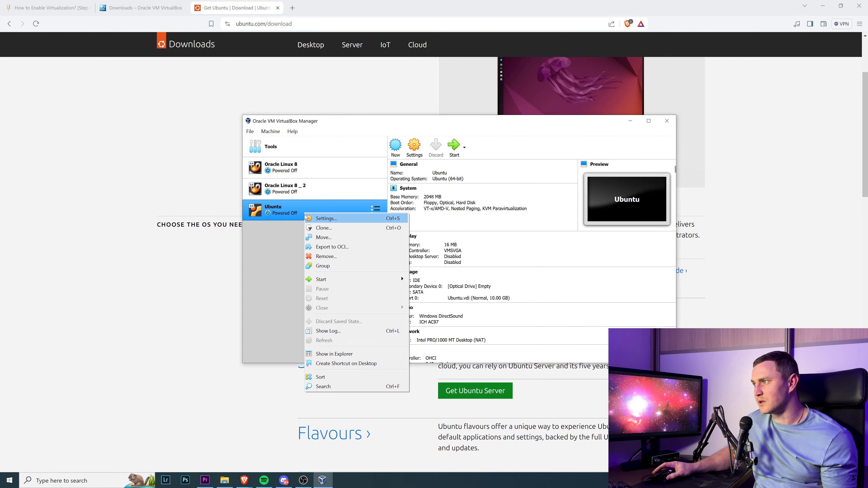
{"action": "left_click", "coordinate": [325, 218]}
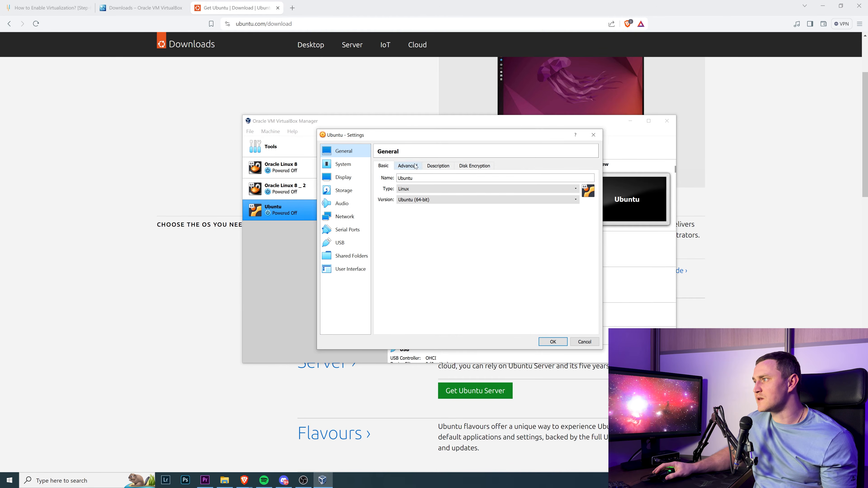
{"action": "left_click", "coordinate": [358, 166]}
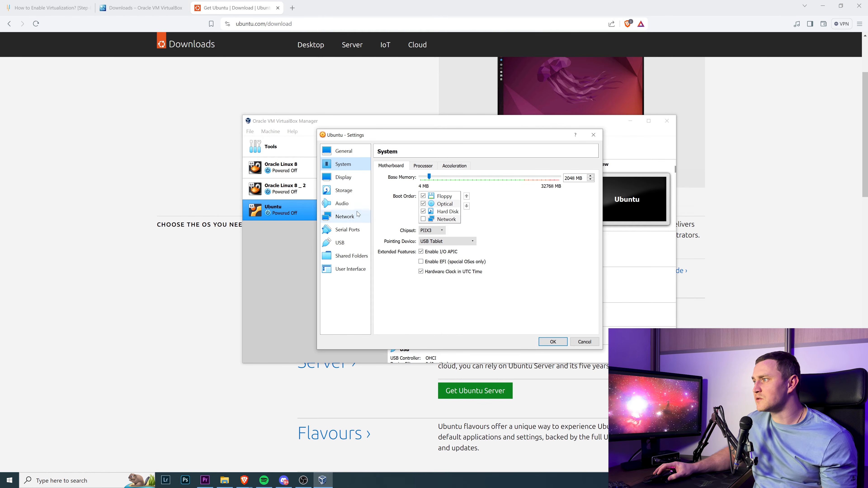
{"action": "left_click", "coordinate": [359, 194]}
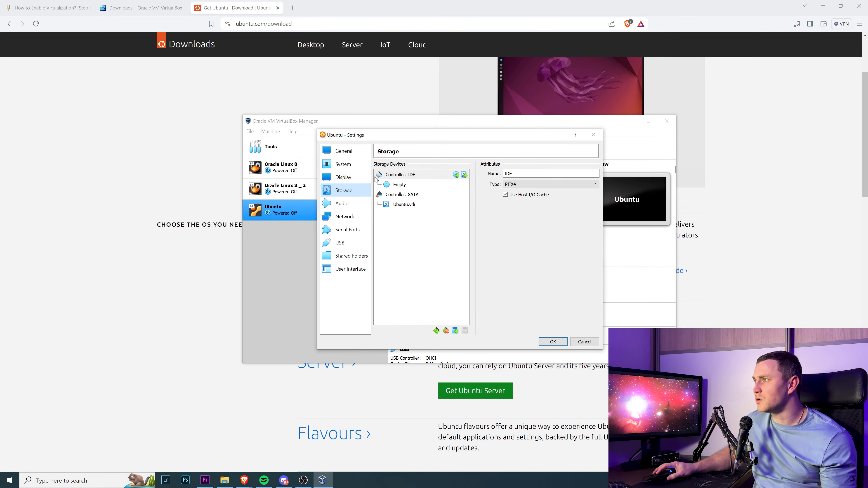
{"action": "left_click", "coordinate": [412, 189]}
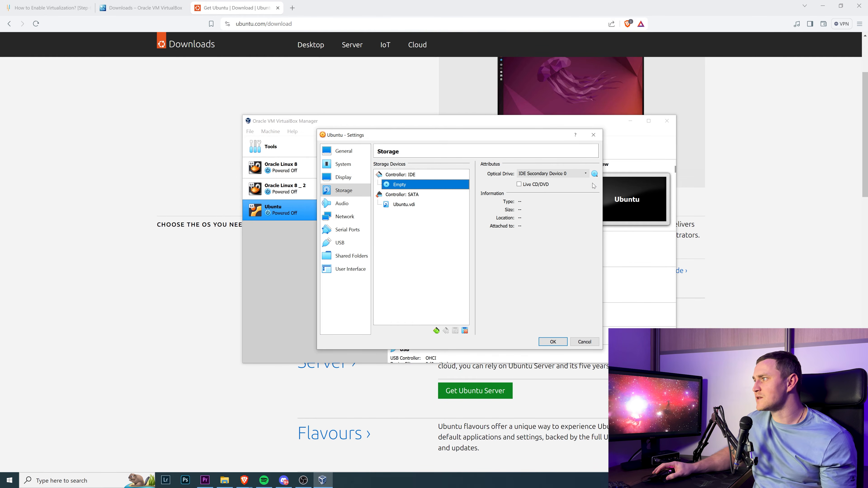
{"action": "left_click", "coordinate": [595, 175]}
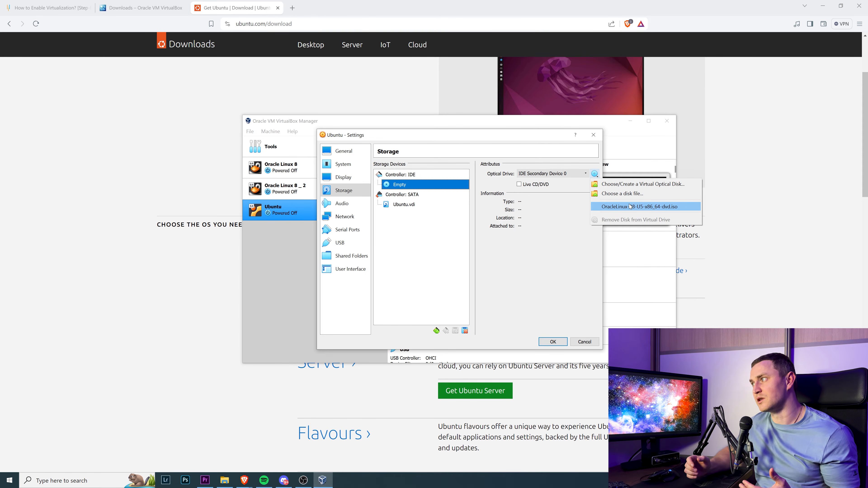
{"action": "left_click", "coordinate": [578, 346]}
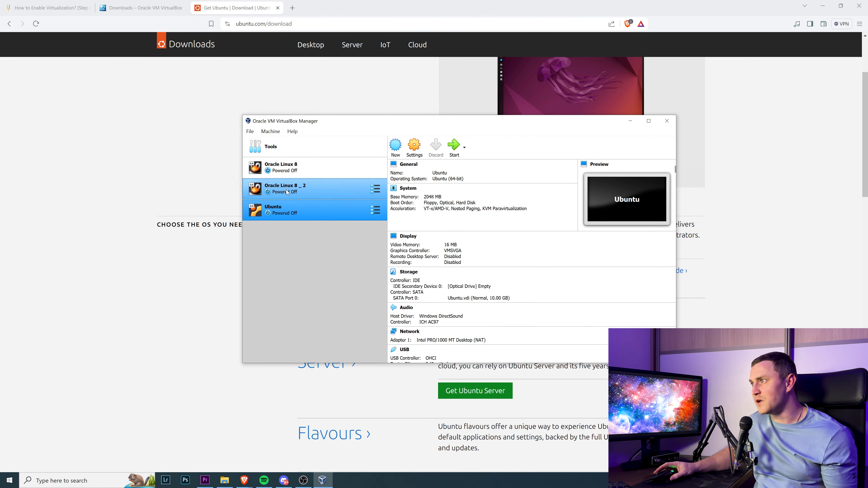
Open Host Network Manager, create a trial Adapter #2, then remove it, keeping 192.168.56.1/24.
{"action": "left_click", "coordinate": [251, 133]}
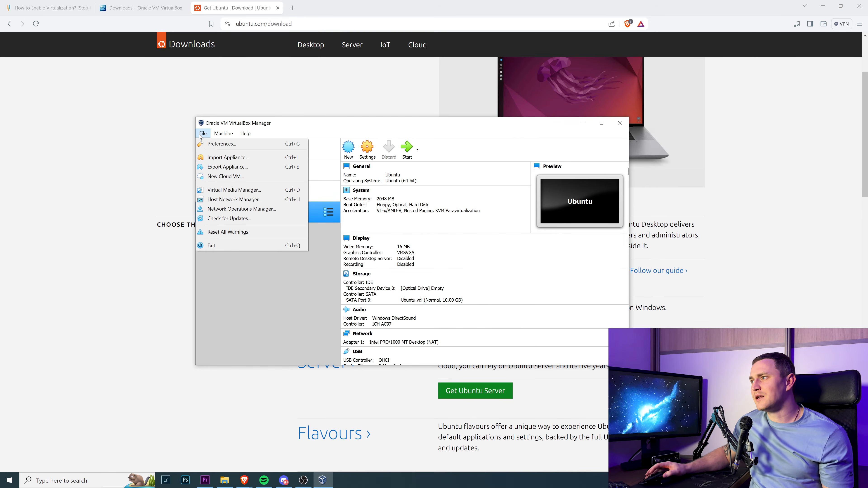
{"action": "left_click", "coordinate": [274, 199]}
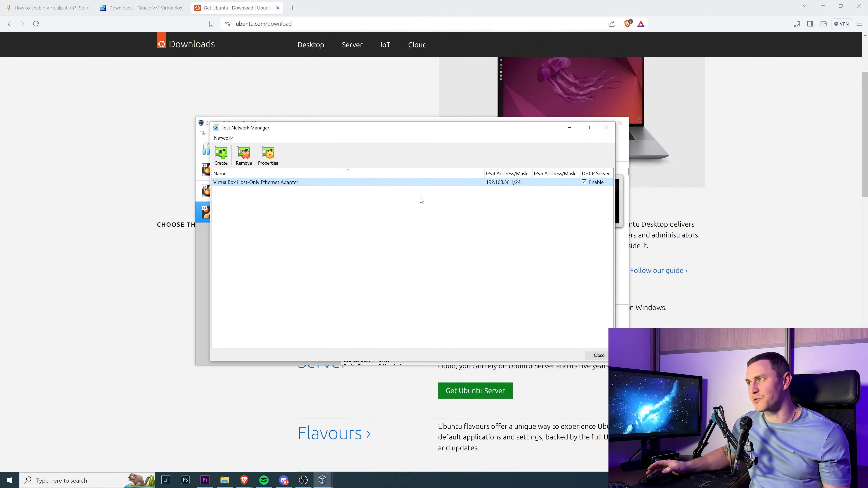
{"action": "left_click", "coordinate": [221, 154]}
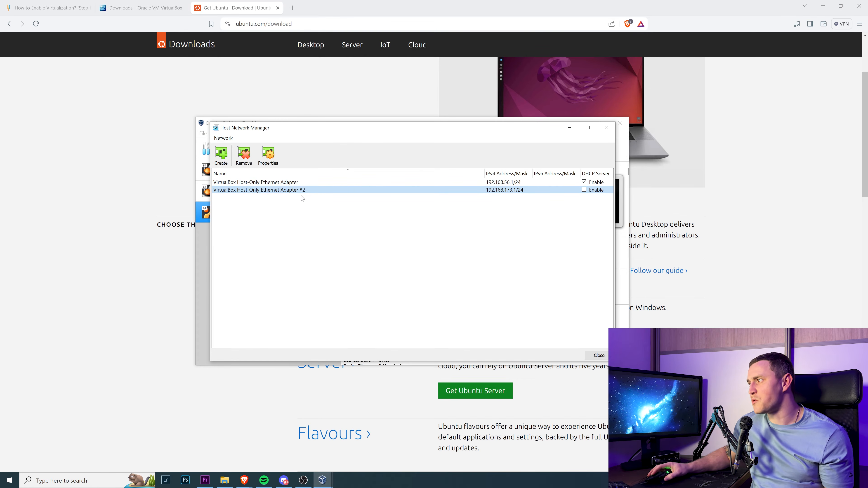
{"action": "left_click", "coordinate": [246, 159]}
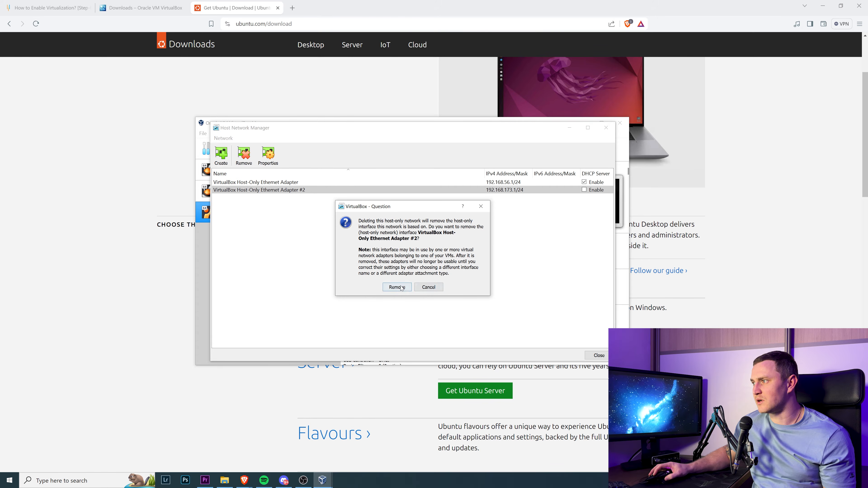
{"action": "key", "text": "Return"}
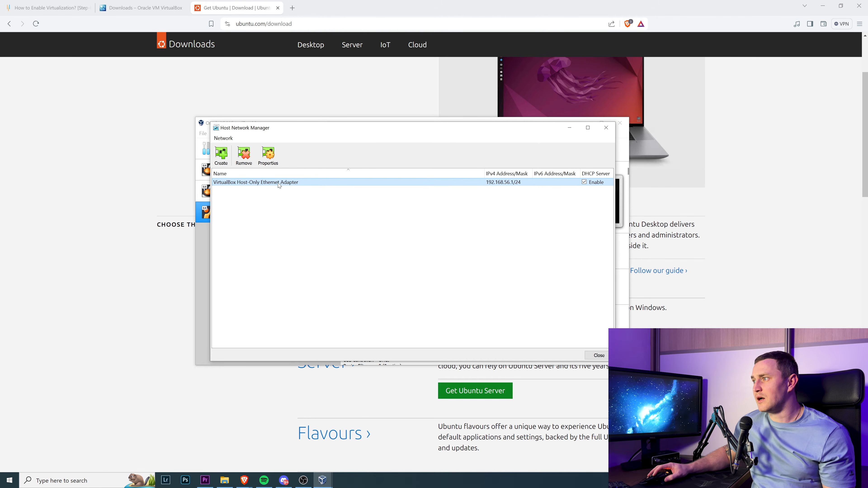
{"action": "mouse_move", "coordinate": [279, 187]}
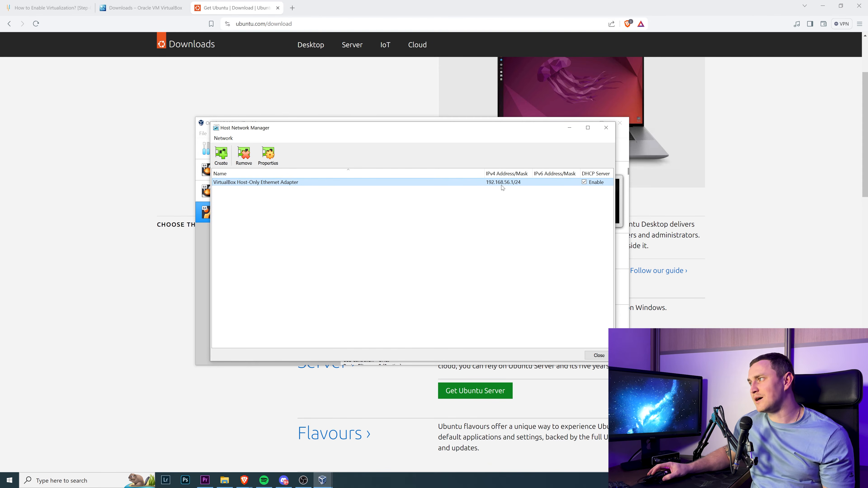
Close Host Network Manager and open the Ubuntu VM's network settings.
{"action": "left_click", "coordinate": [597, 355]}
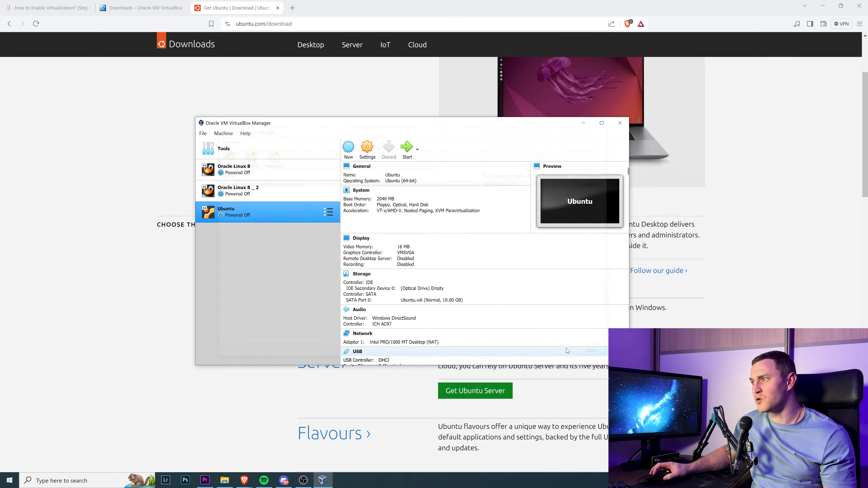
{"action": "right_click", "coordinate": [237, 208]}
{"action": "left_click", "coordinate": [253, 215]}
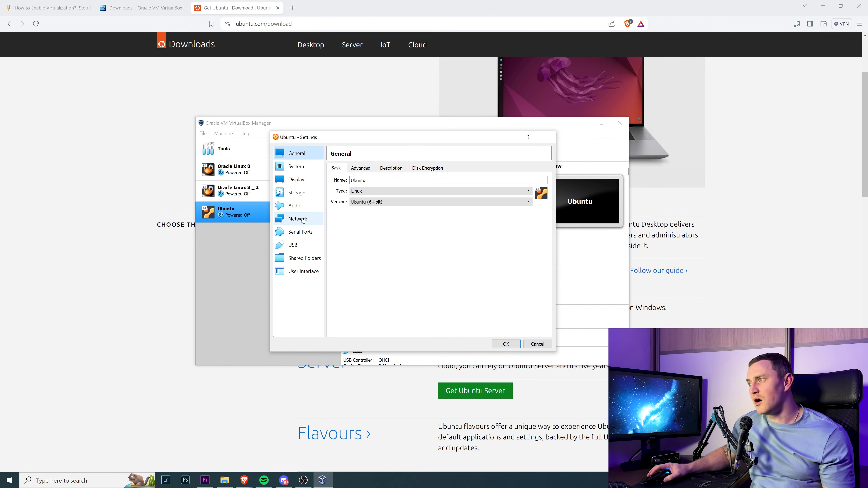
{"action": "left_click", "coordinate": [303, 221]}
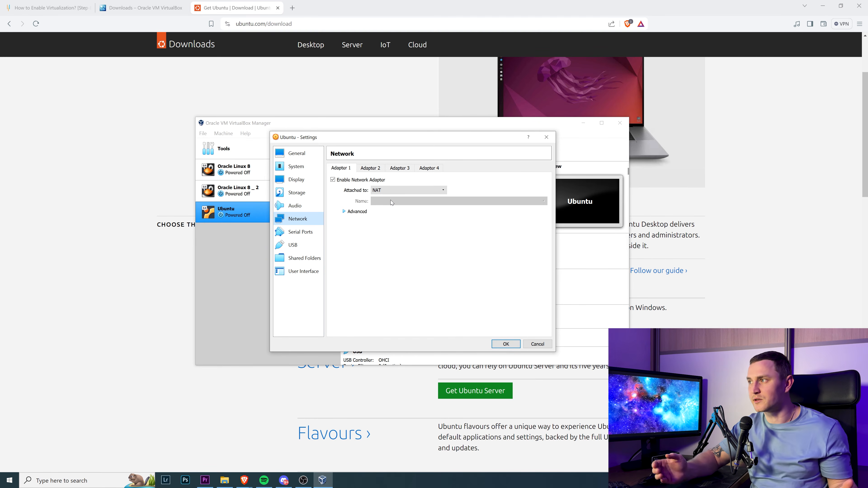
Try Adapter 2 as Host-only Adapter, compare with Adapter 1's NAT, then close without saving.
{"action": "left_click", "coordinate": [373, 169]}
{"action": "left_click", "coordinate": [360, 181]}
{"action": "left_click", "coordinate": [394, 187]}
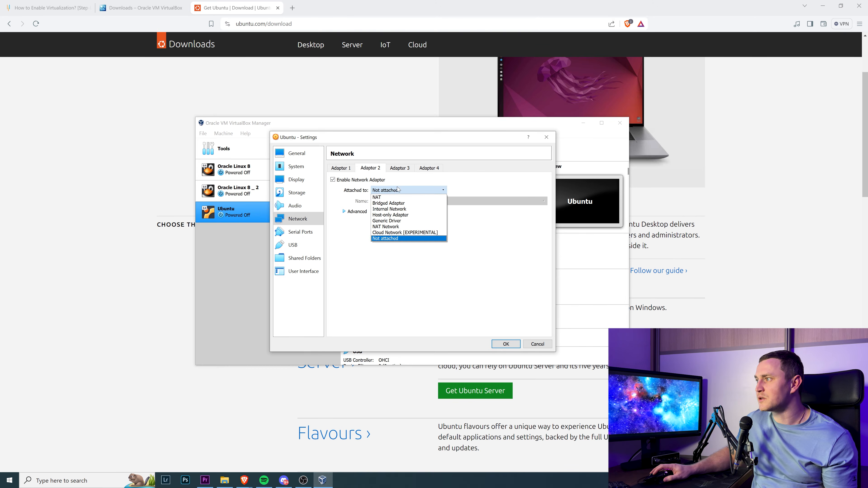
{"action": "left_click", "coordinate": [409, 215]}
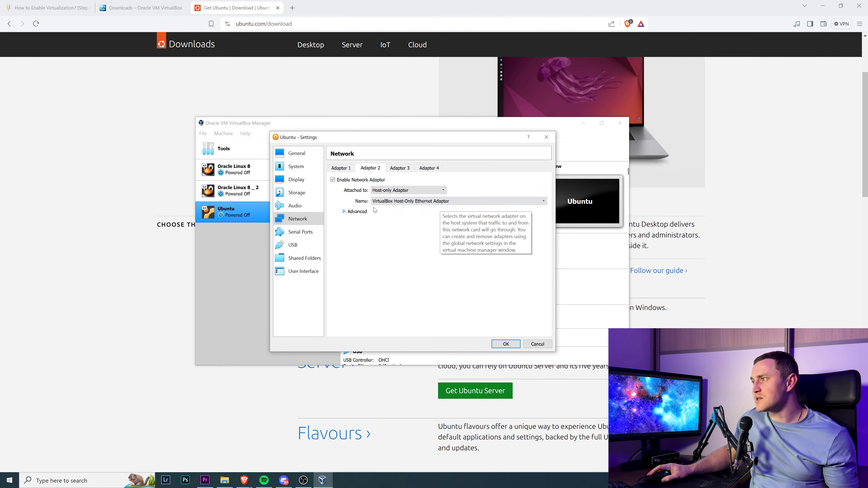
{"action": "left_click", "coordinate": [363, 212]}
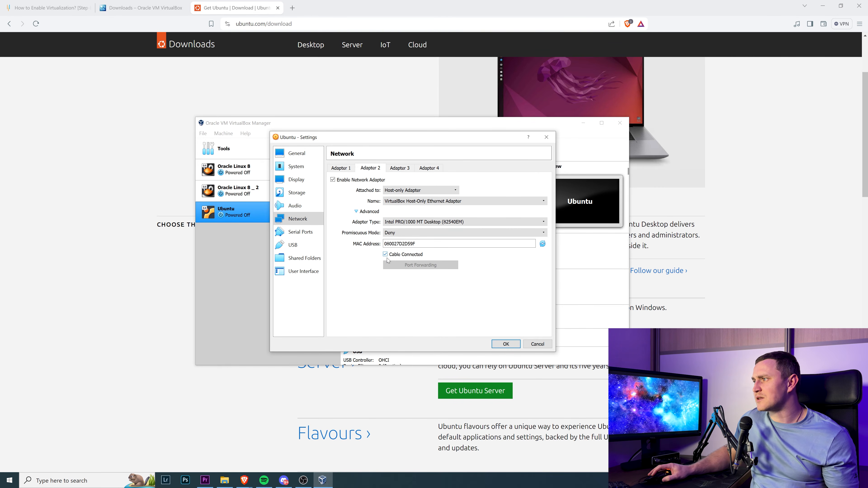
{"action": "left_click", "coordinate": [348, 168]}
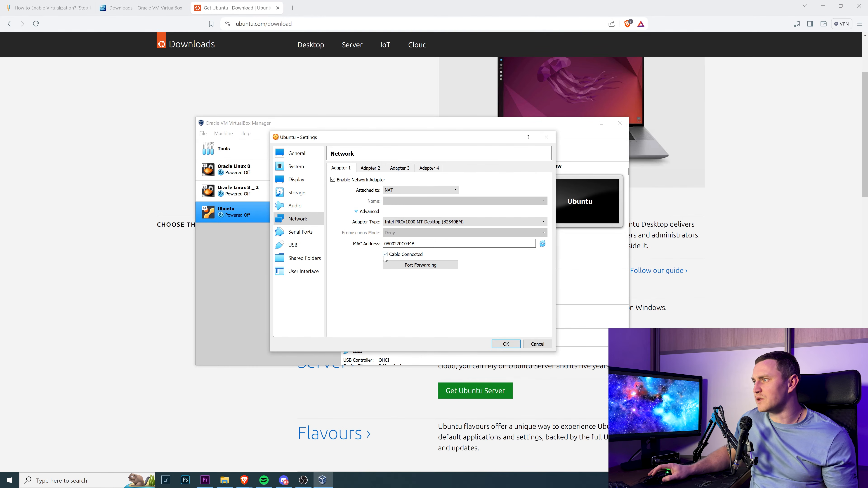
{"action": "left_click", "coordinate": [370, 168]}
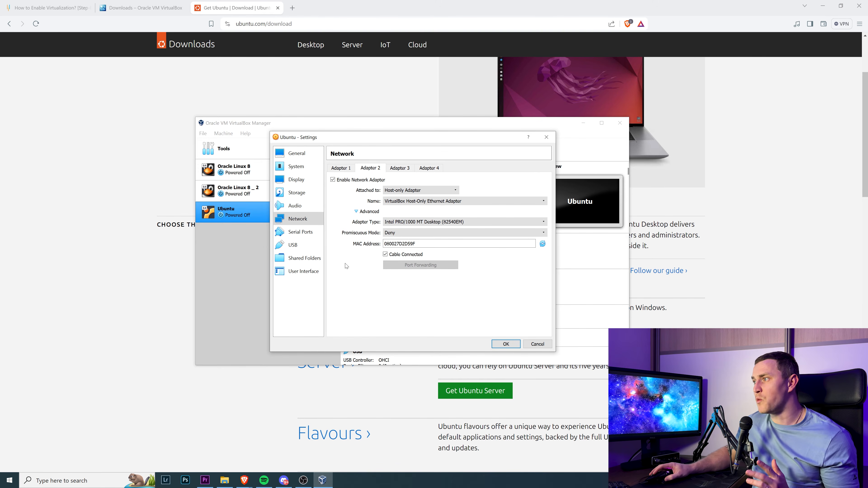
{"action": "left_click", "coordinate": [297, 193]}
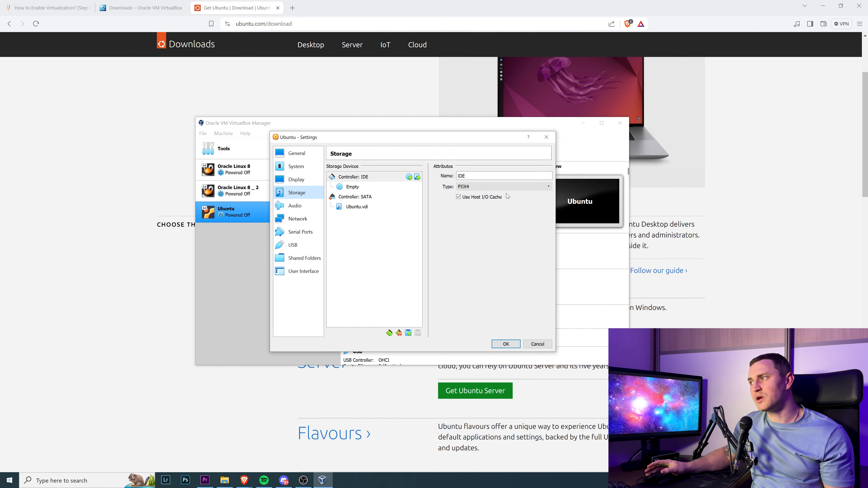
{"action": "left_click", "coordinate": [534, 344]}
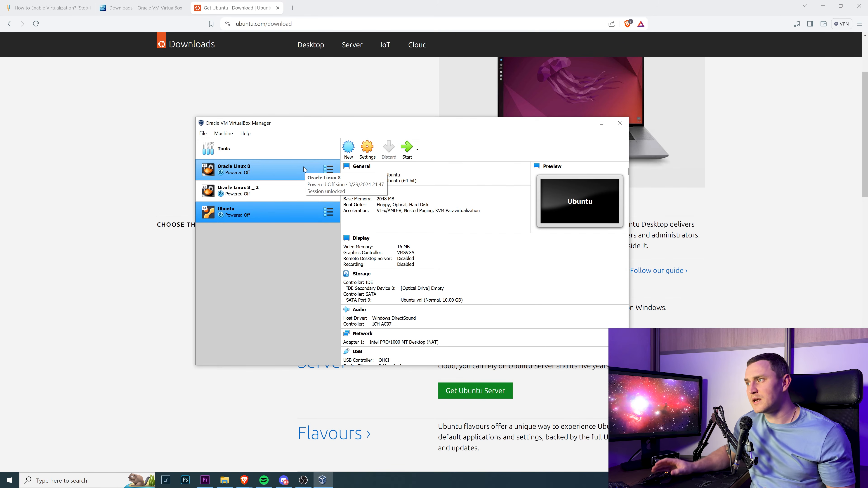
Start Oracle Linux 8 _ 2, enlarge its window, and dismiss the keyboard and mouse notices.
{"action": "left_click", "coordinate": [258, 199]}
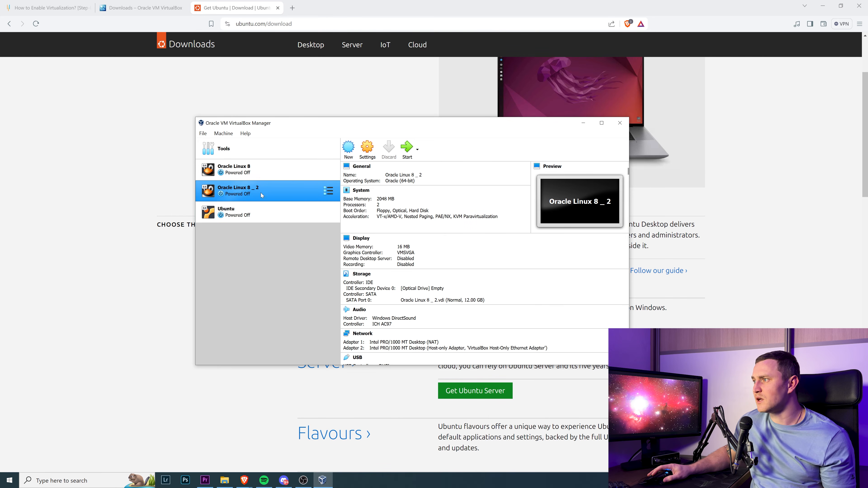
{"action": "left_click", "coordinate": [409, 150]}
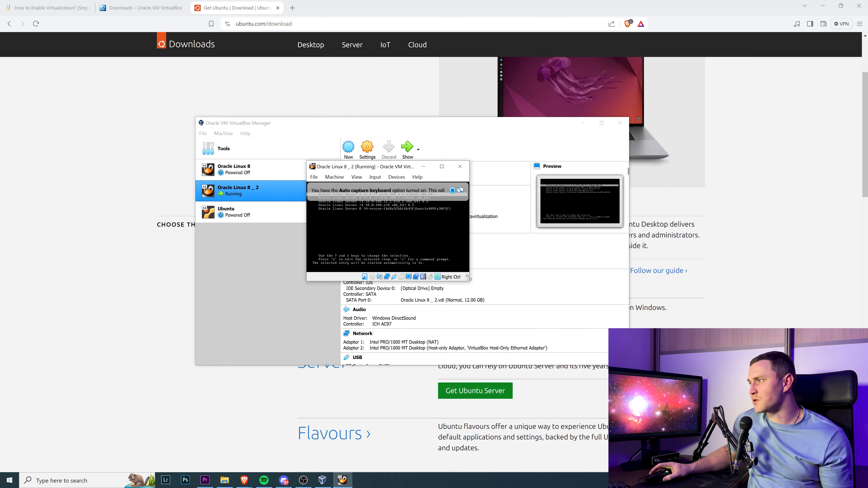
{"action": "left_click_drag", "start_coordinate": [468, 278], "coordinate": [561, 355]}
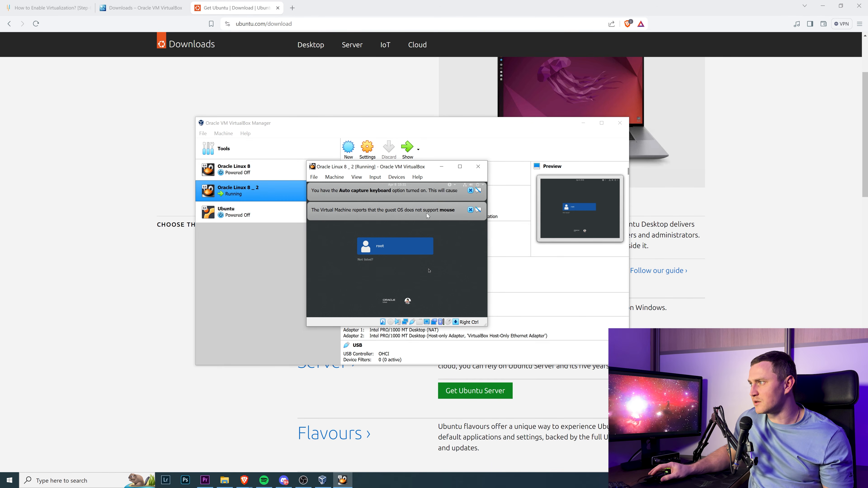
{"action": "left_click", "coordinate": [471, 190]}
{"action": "left_click", "coordinate": [471, 191]}
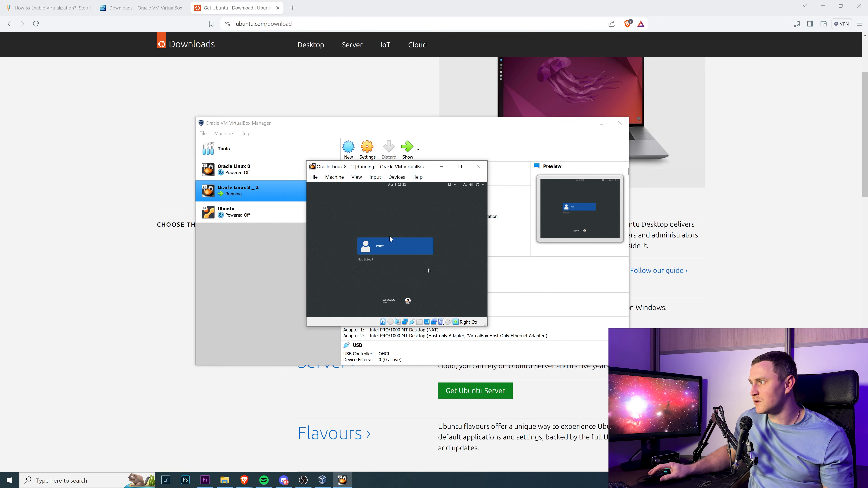
Begin a root login, then power off the Oracle Linux 8 _ 2 machine.
{"action": "left_click", "coordinate": [415, 254]}
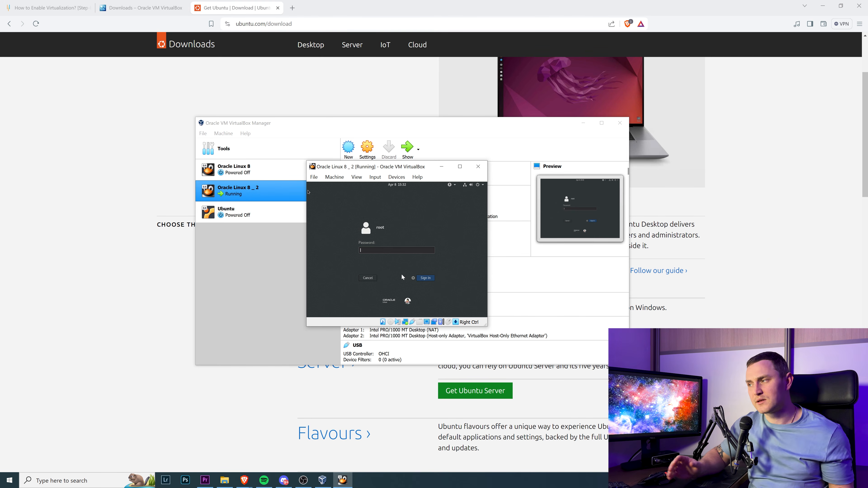
{"action": "left_click", "coordinate": [478, 167]}
{"action": "left_click", "coordinate": [364, 271]}
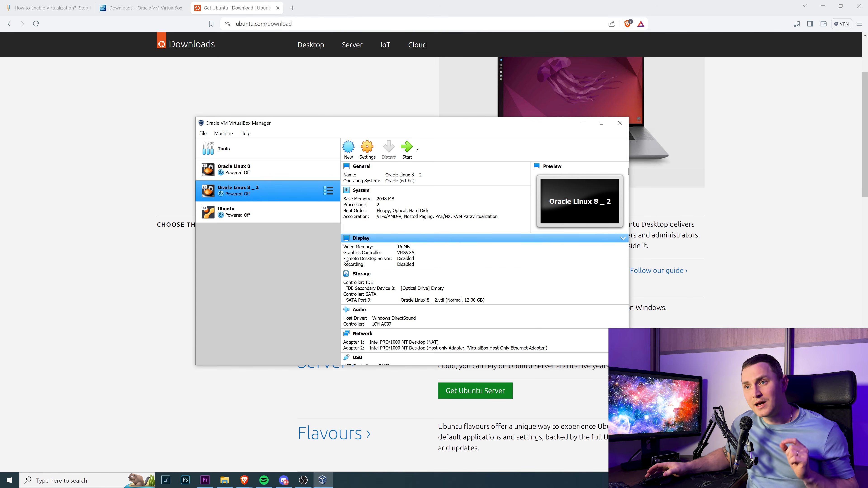
Boot Oracle Linux 8, log in as root, and widen its console window.
{"action": "left_click", "coordinate": [265, 165]}
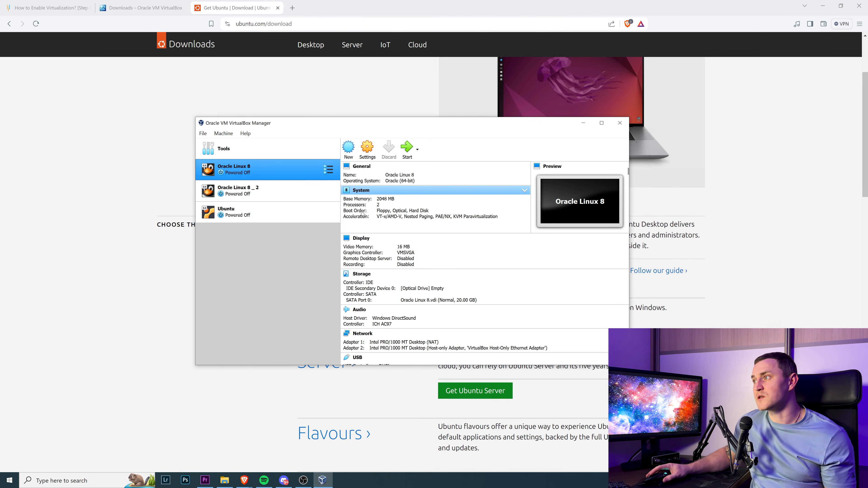
{"action": "left_click", "coordinate": [404, 150]}
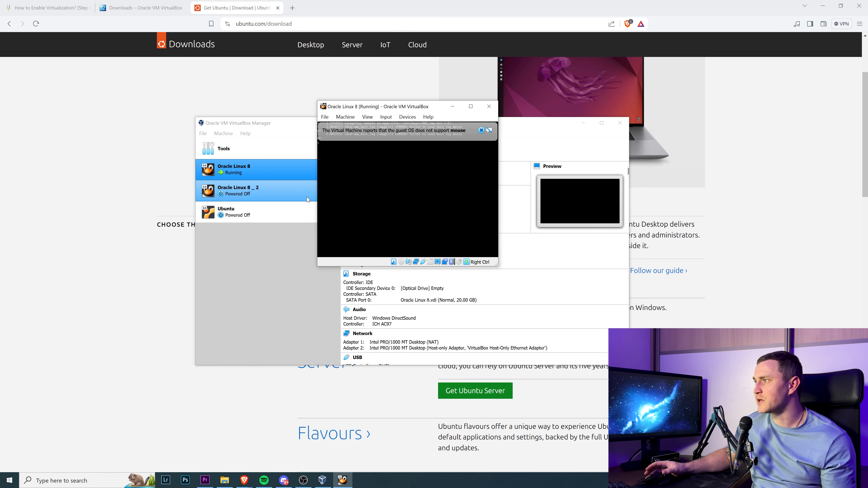
{"action": "left_click", "coordinate": [482, 130]}
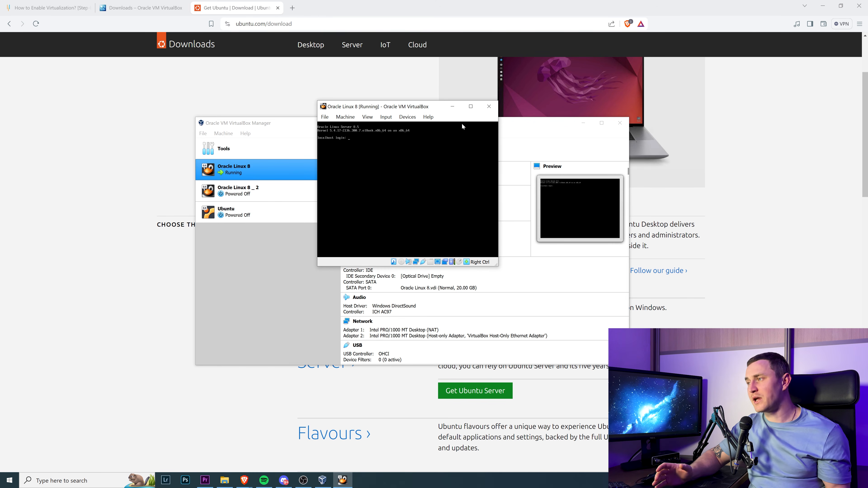
{"action": "type", "text": "t"}
{"action": "key", "text": "Return"}
{"action": "key", "text": "Return"}
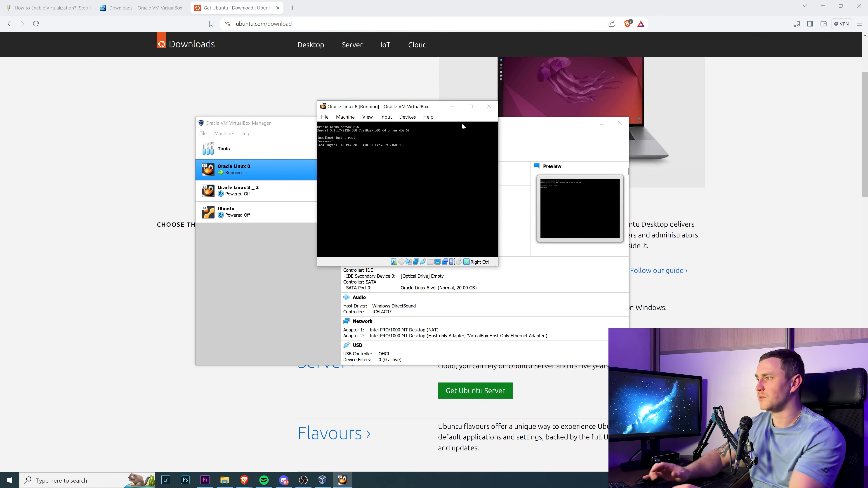
{"action": "key", "text": "Return"}
{"action": "key", "text": "Return"}
{"action": "key", "text": "Return"}
{"action": "key", "text": "Return"}
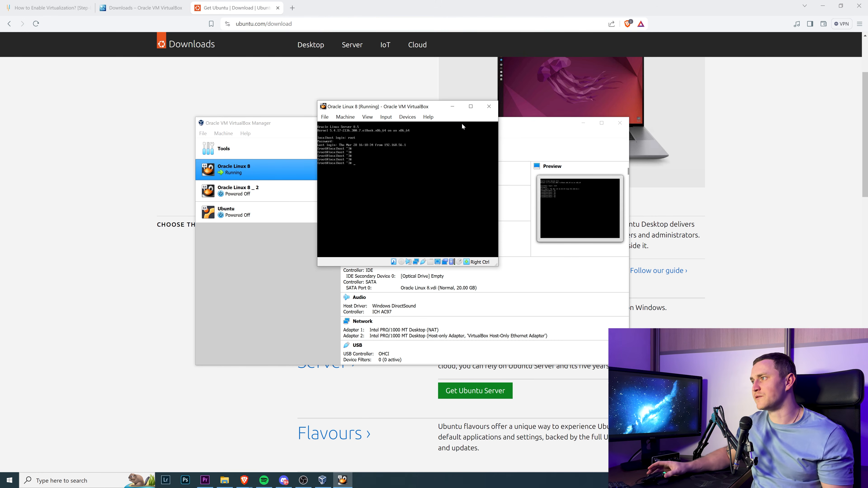
{"action": "left_click_drag", "start_coordinate": [499, 264], "coordinate": [621, 325]}
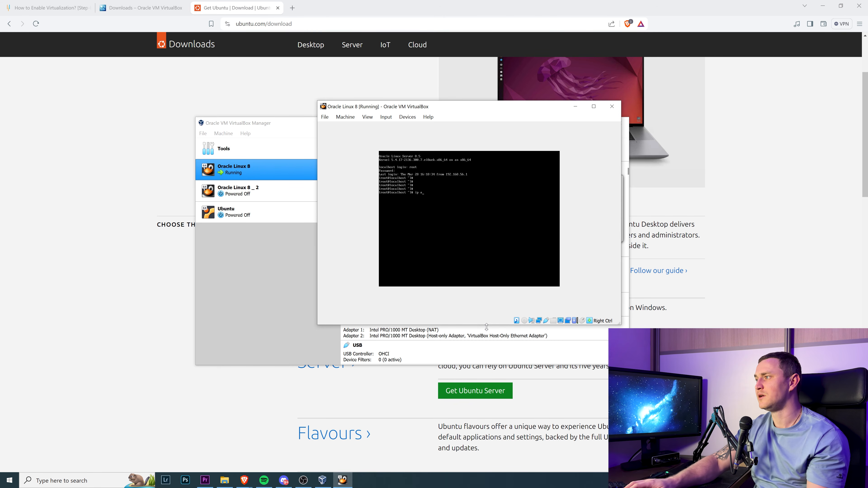
Run ip a, then ip a | grep 192, to list the VM's network addresses.
{"action": "key", "text": "Return"}
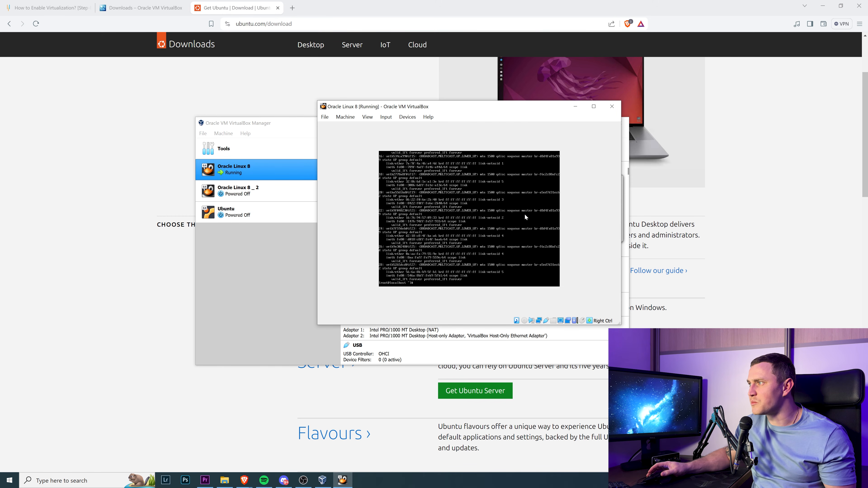
{"action": "type", "text": "ip a"}
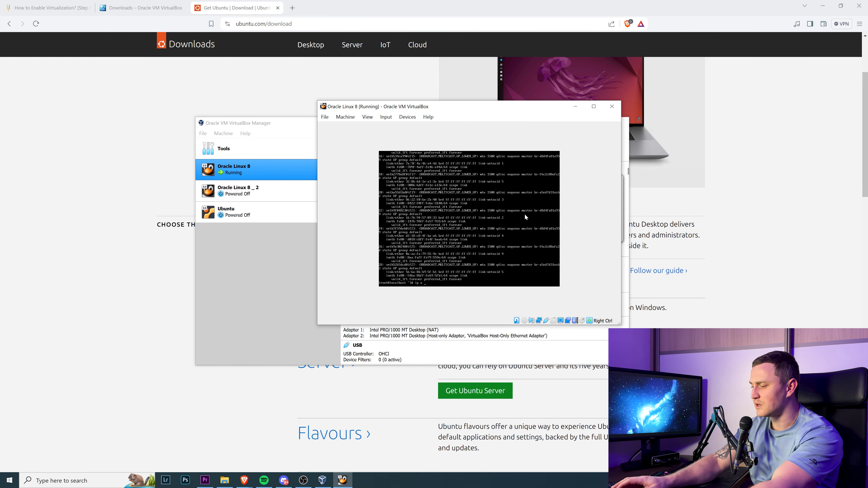
{"action": "type", "text": " | grep 19"}
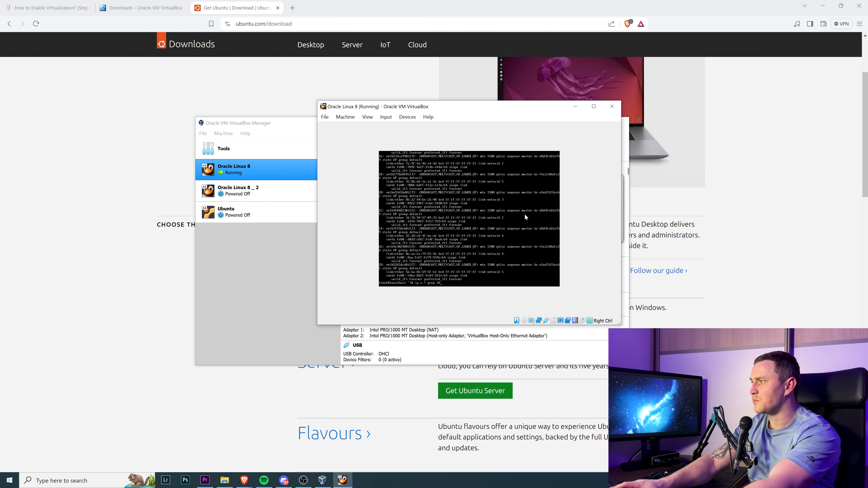
{"action": "key", "text": "Return"}
{"action": "left_click", "coordinate": [219, 133]}
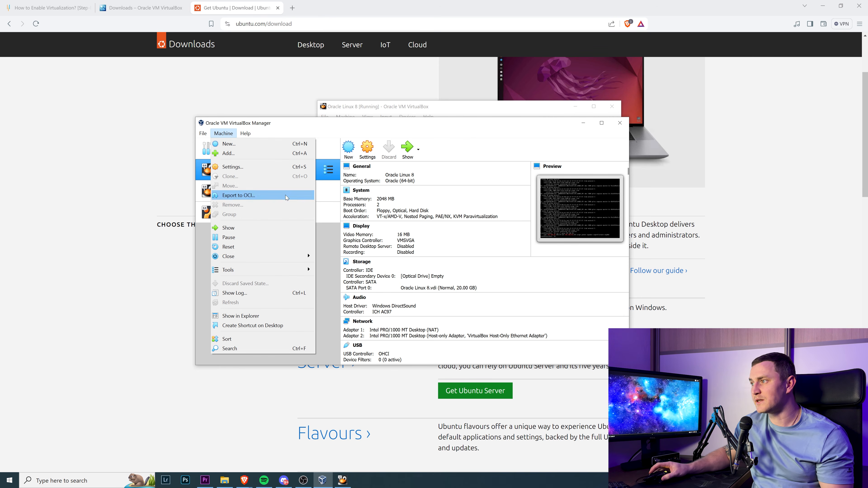
Confirm the host-only adapter is 192.168.56.1/24 in Host Network Manager, then bring the Oracle Linux 8 console forward.
{"action": "left_click", "coordinate": [203, 133]}
{"action": "left_click", "coordinate": [203, 133]}
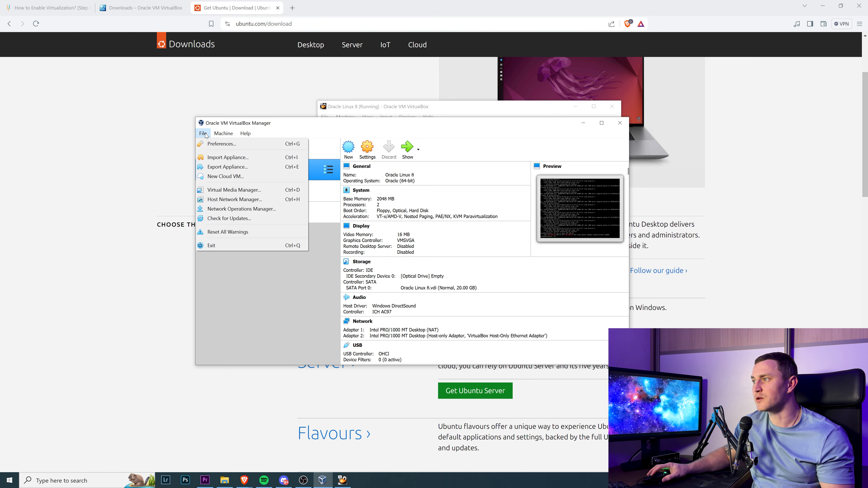
{"action": "left_click", "coordinate": [266, 198]}
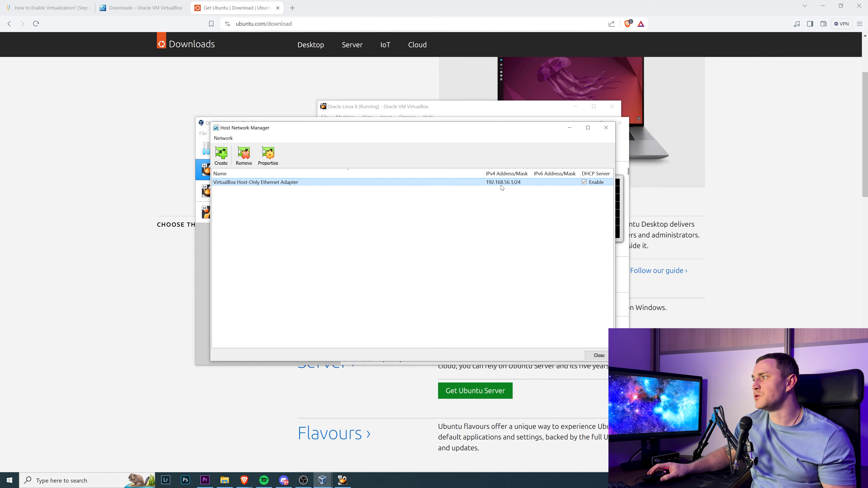
{"action": "left_click", "coordinate": [606, 128]}
{"action": "left_click_drag", "start_coordinate": [439, 111], "coordinate": [433, 91]}
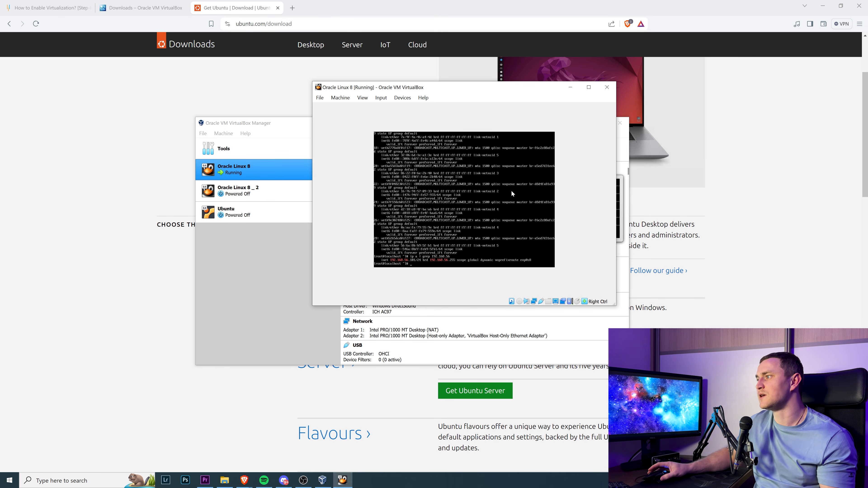
{"action": "left_click", "coordinate": [2, 476]}
Launch MobaXterm_Personal_21.5.exe from Windows search and start a local terminal session.
{"action": "type", "text": "mobaxt"}
{"action": "key", "text": "Down"}
{"action": "key", "text": "Down"}
{"action": "key", "text": "Down"}
{"action": "key", "text": "Down"}
{"action": "key", "text": "Down"}
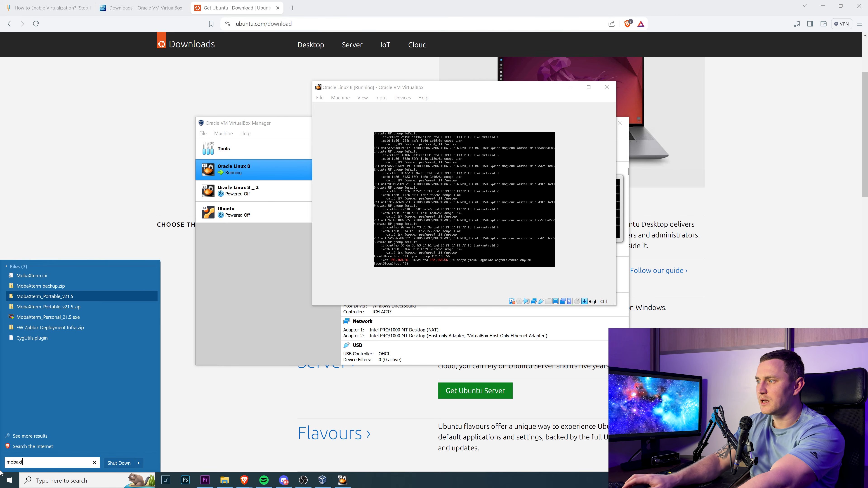
{"action": "key", "text": "Return"}
{"action": "left_click", "coordinate": [84, 364]}
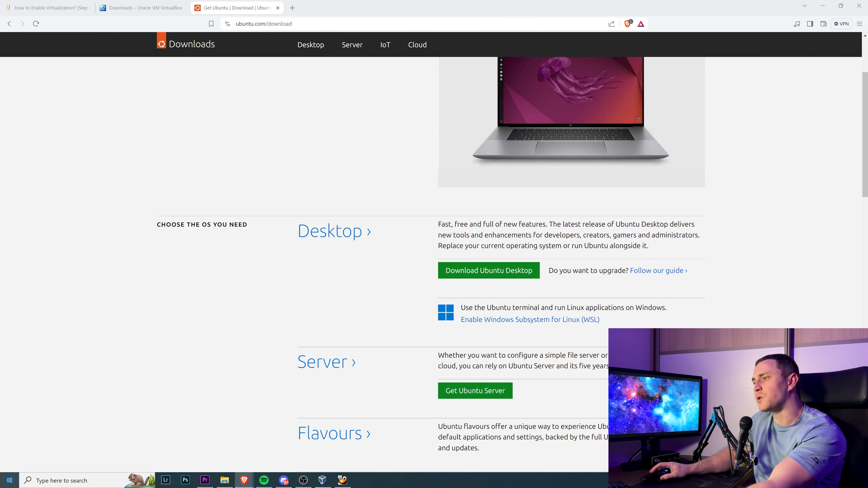
{"action": "left_click", "coordinate": [8, 481]}
{"action": "type", "text": "mobax"}
{"action": "key", "text": "Down"}
{"action": "key", "text": "Down"}
{"action": "key", "text": "Down"}
{"action": "key", "text": "Down"}
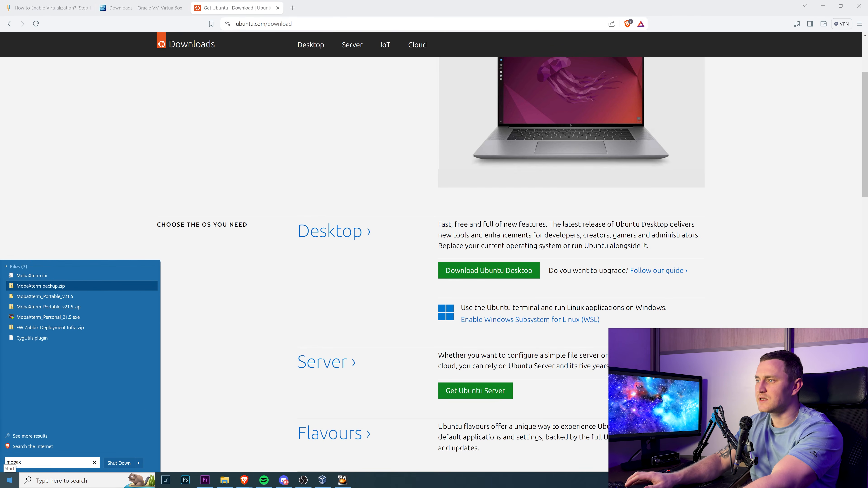
{"action": "key", "text": "Return"}
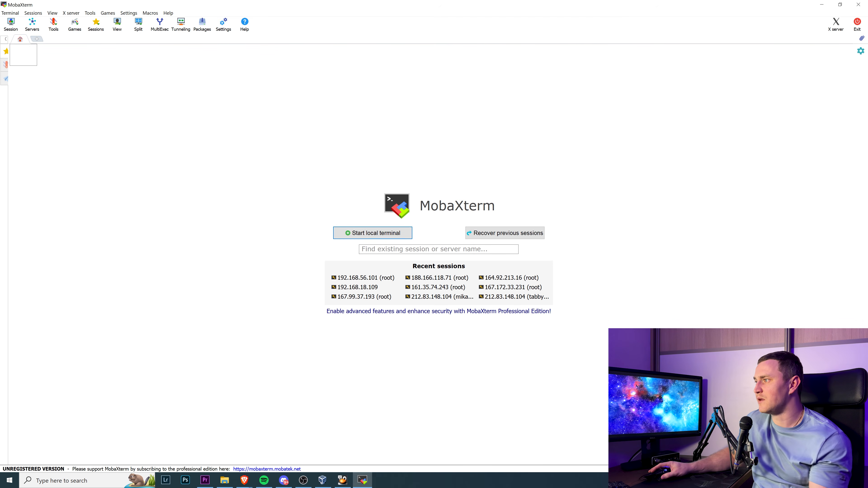
{"action": "left_click", "coordinate": [373, 249]}
{"action": "left_click", "coordinate": [397, 237]}
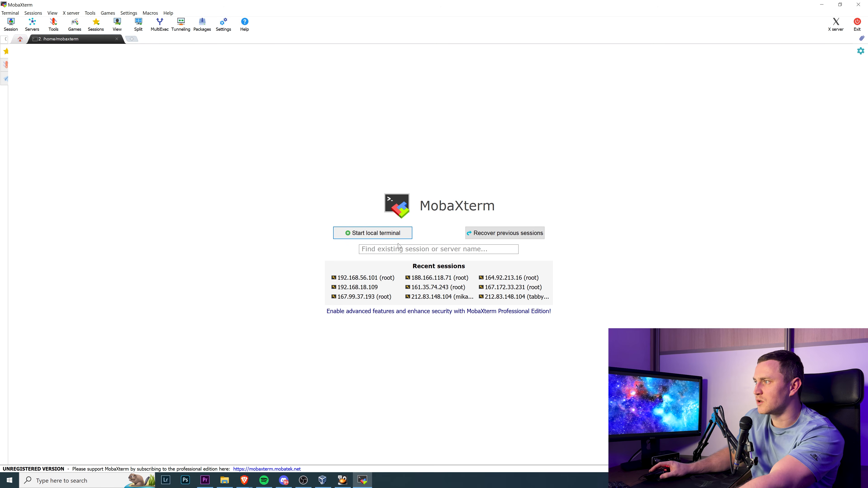
{"action": "type", "text": "ssh root@192.168.56.101"}
{"action": "key", "text": "Return"}
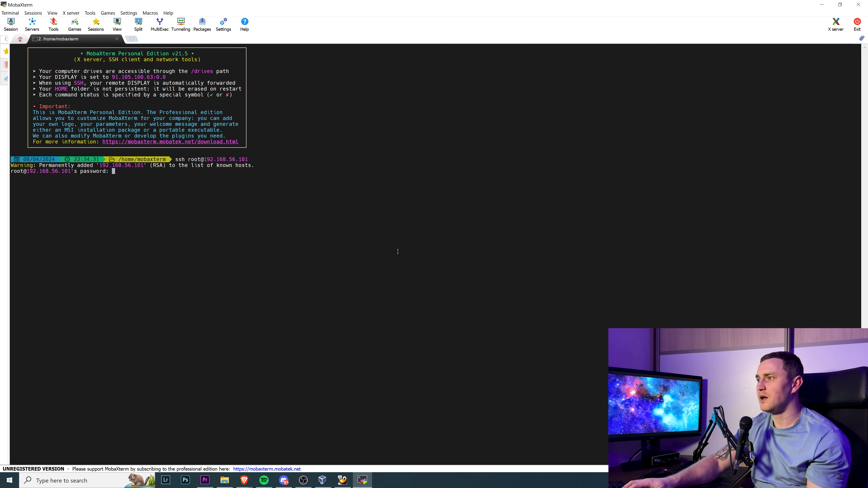
{"action": "key", "text": "Return"}
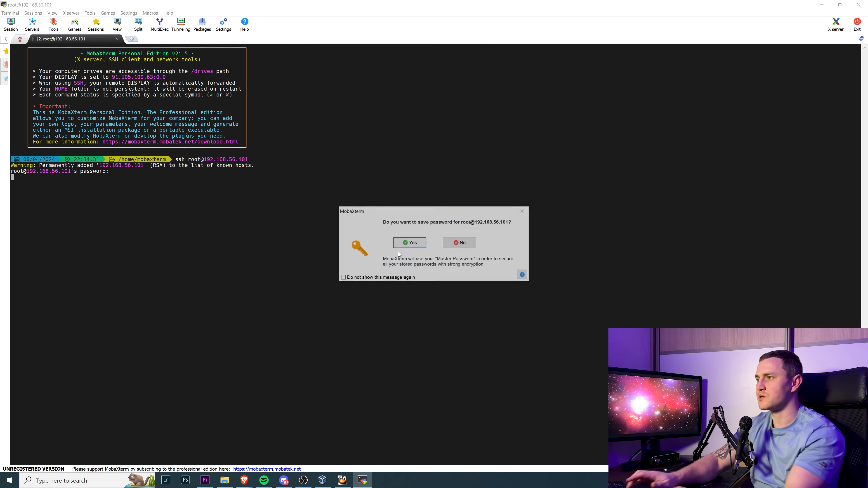
{"action": "key", "text": "Right"}
{"action": "key", "text": "Return"}
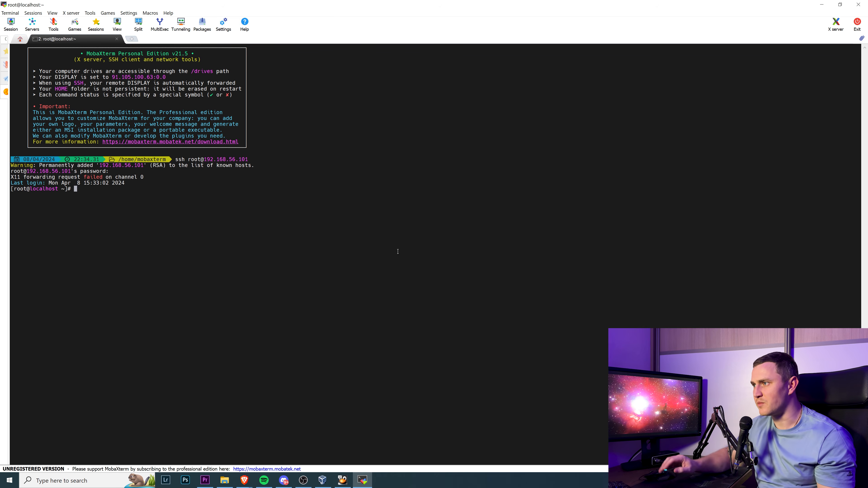
{"action": "key", "text": "Return"}
{"action": "key", "text": "Return"}
{"action": "key", "text": "Return"}
Display /etc/redhat-release to confirm Red Hat Enterprise Linux release 8.5.
{"action": "type", "text": "cat /etc/re"}
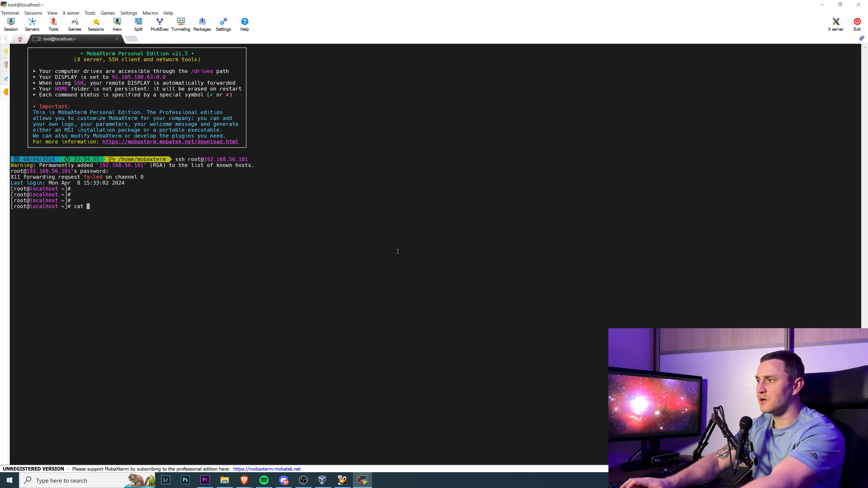
{"action": "key", "text": "Tab"}
{"action": "key", "text": "Tab"}
{"action": "key", "text": "Tab"}
{"action": "key", "text": "Tab"}
{"action": "type", "text": "d"}
{"action": "key", "text": "Tab"}
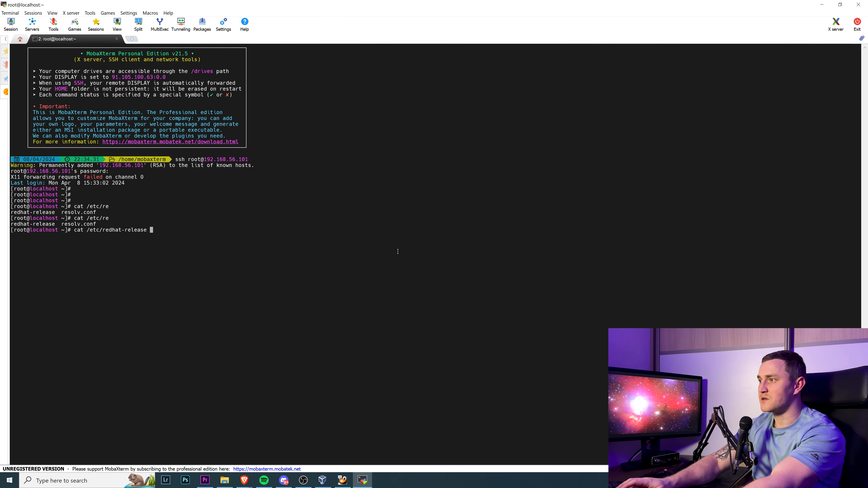
{"action": "key", "text": "Return"}
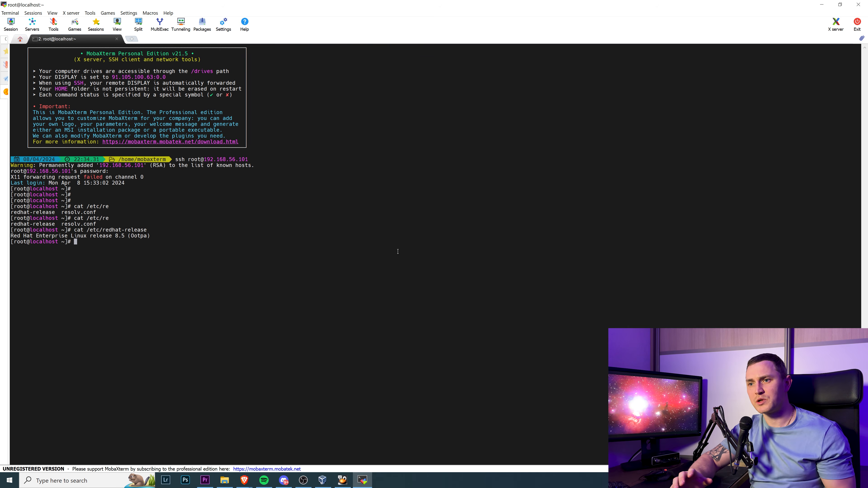
Ping the host at 192.168.56.1 from the VM.
{"action": "key", "text": "Return"}
{"action": "key", "text": "Return"}
{"action": "type", "text": "ping 192.168"}
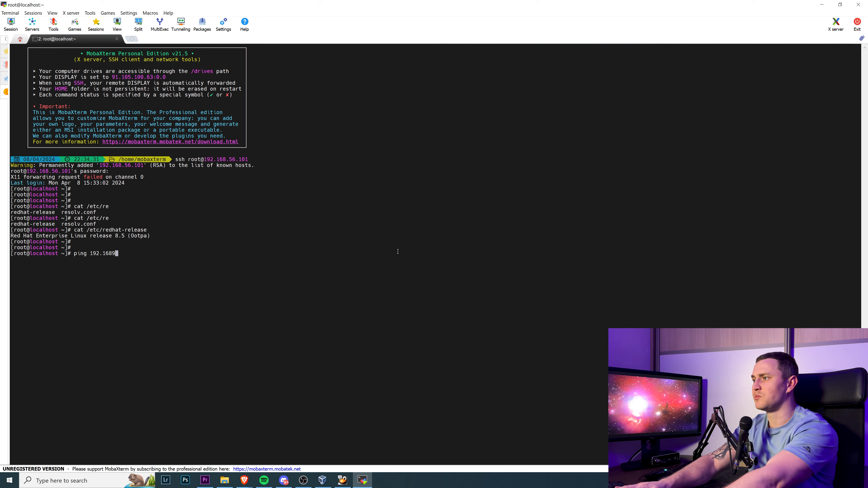
{"action": "type", "text": ".56.1"}
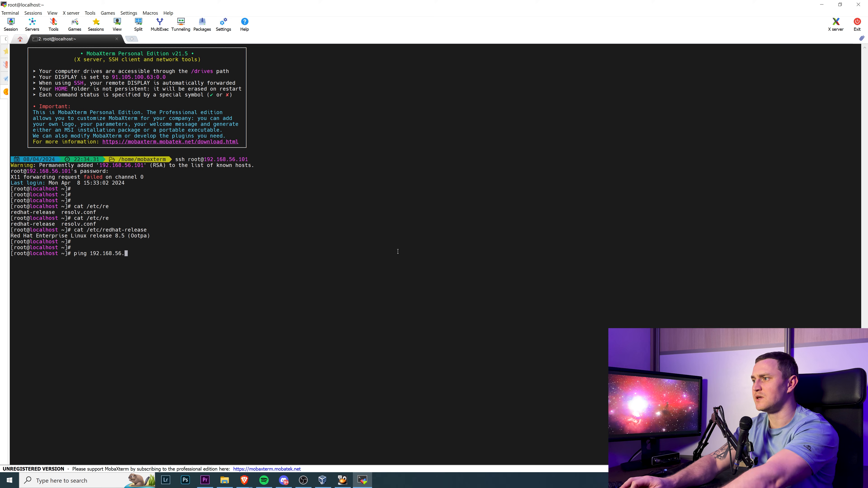
{"action": "key", "text": "Return"}
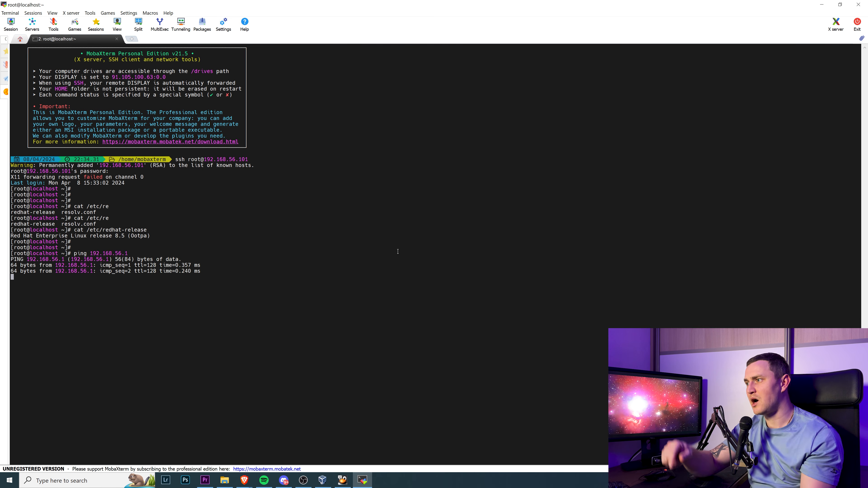